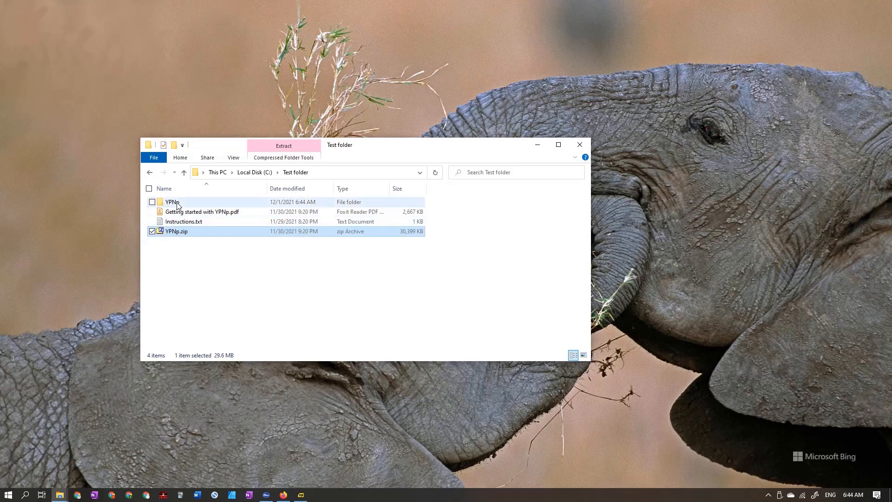
Start the YPNp server and its web page by running Run and Open.bat from the YPNp folder
double_click(179, 204)
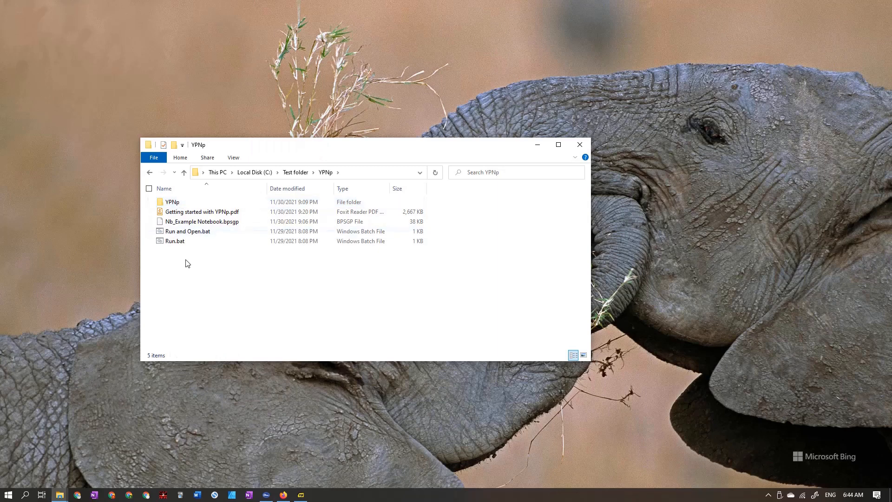
left_click(199, 232)
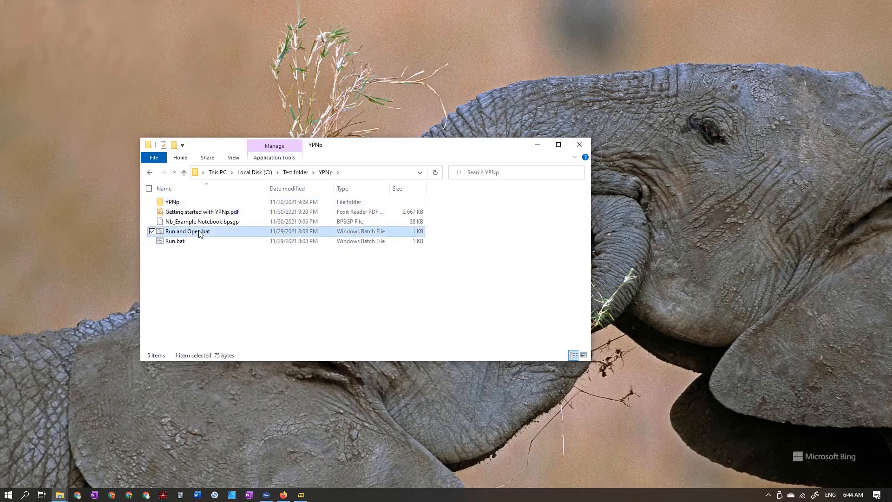
double_click(194, 231)
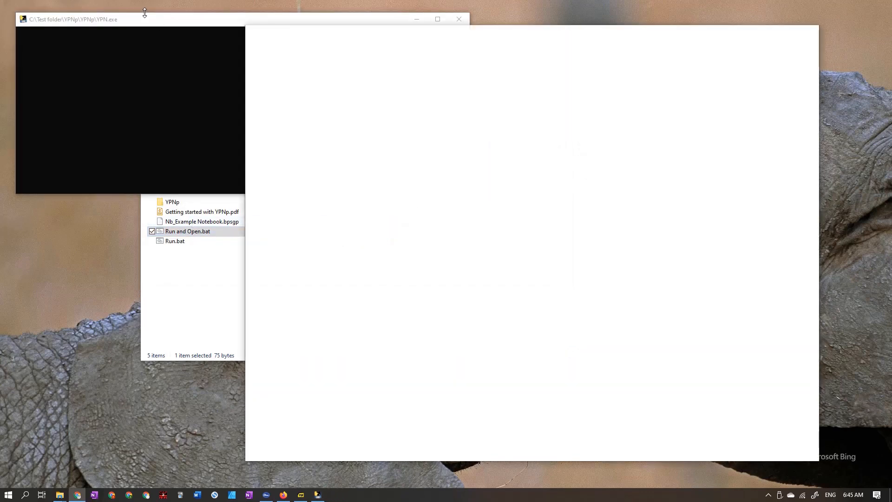
mouse_move(139, 20)
left_mouse_down()
mouse_move(131, 19)
mouse_move(158, 26)
mouse_move(136, 23)
left_mouse_up()
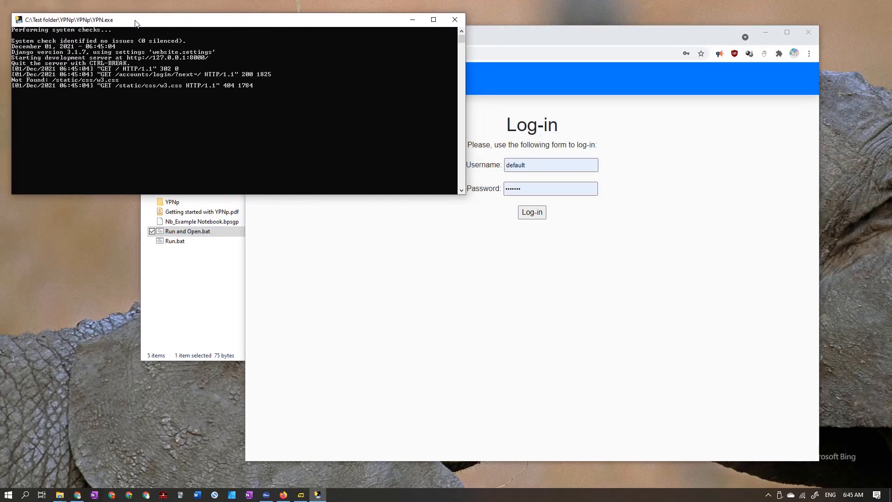
Bring the browser window forward and log in to YPNp with the prefilled credentials
left_click_drag(484, 38, 361, 41)
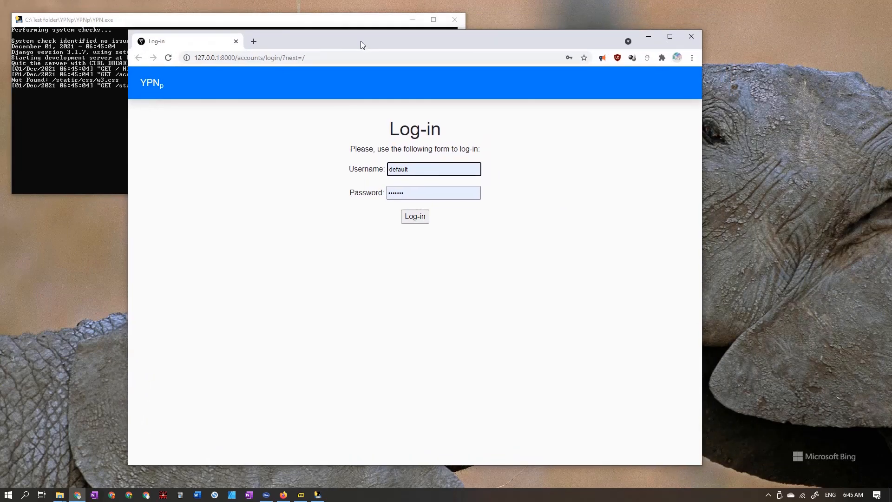
left_click_drag(238, 57, 192, 58)
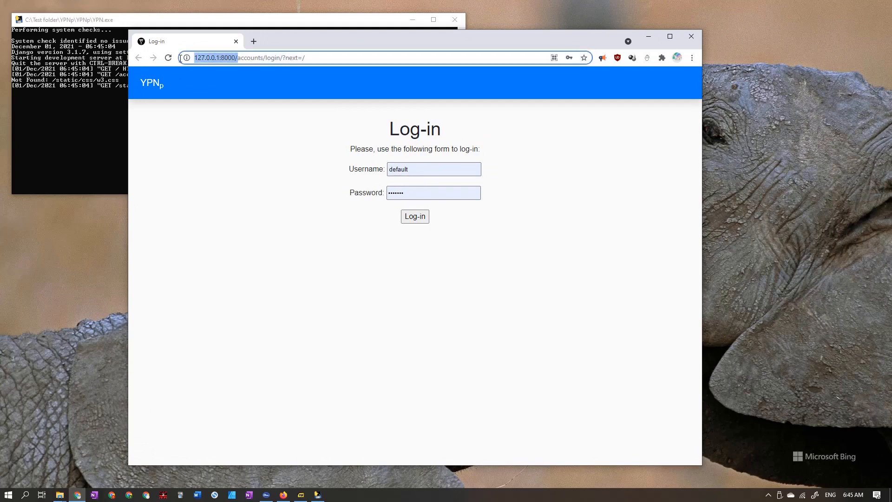
left_click(252, 168)
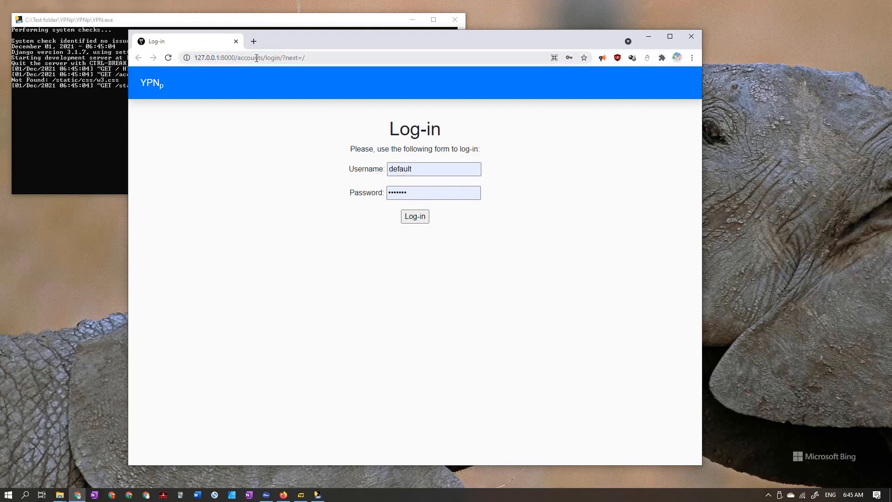
left_click_drag(274, 37, 295, 31)
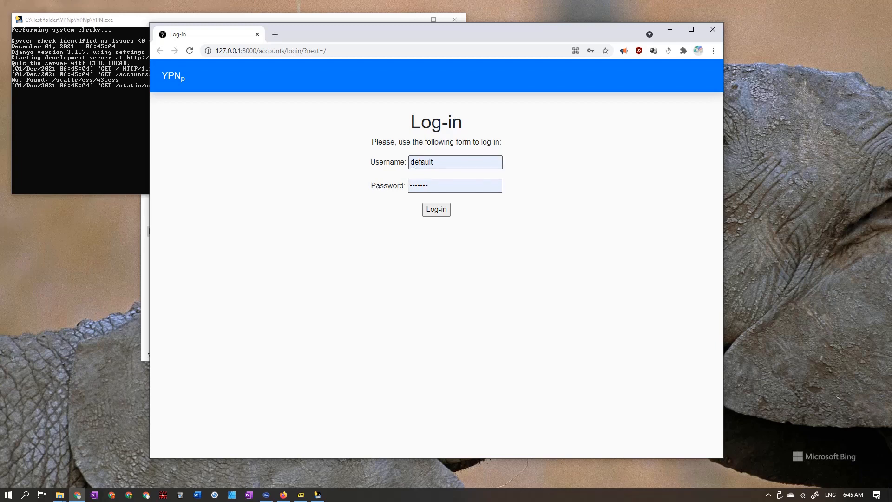
left_click(447, 213)
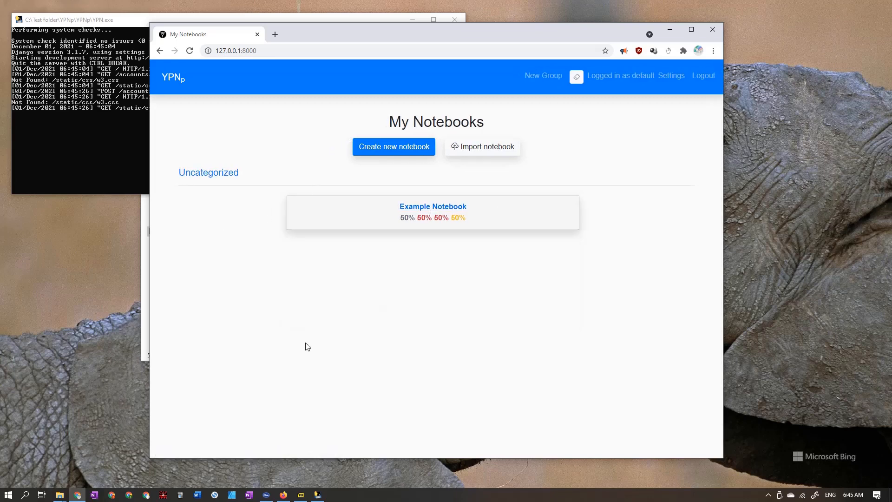
Create a notebook group titled "Winter Semester" and save it
mouse_move(579, 218)
left_click(535, 78)
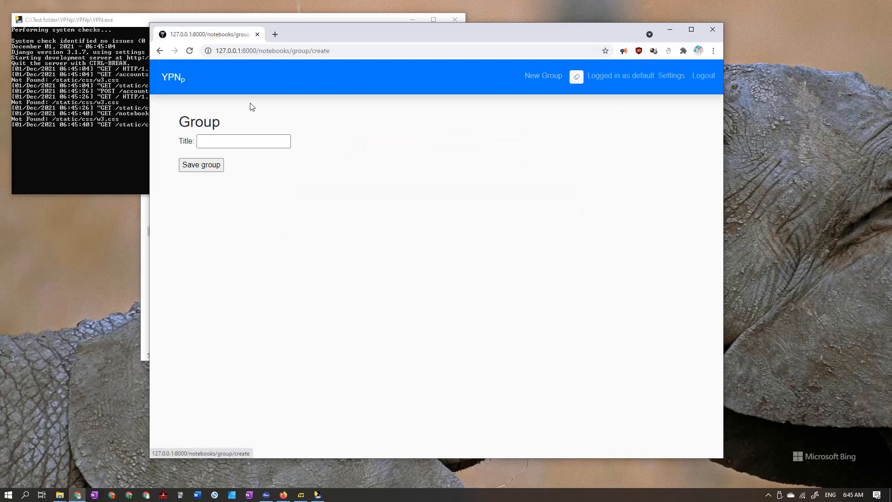
left_click(218, 142)
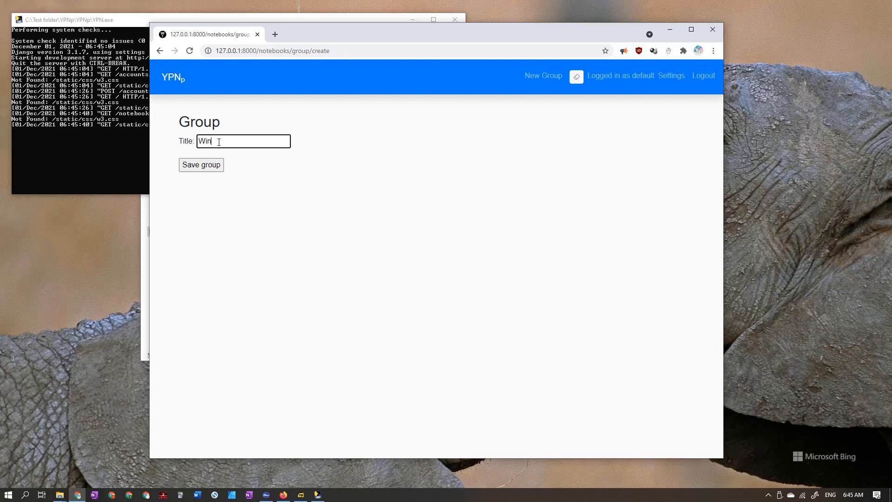
type("Winter Semester")
left_click(208, 167)
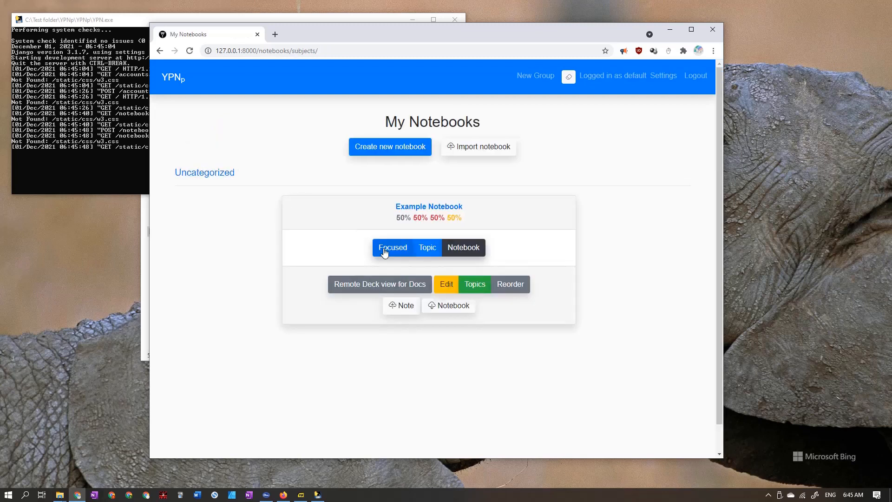
Create and save a new notebook titled "Pathology" in the Winter Semester group
left_click(383, 151)
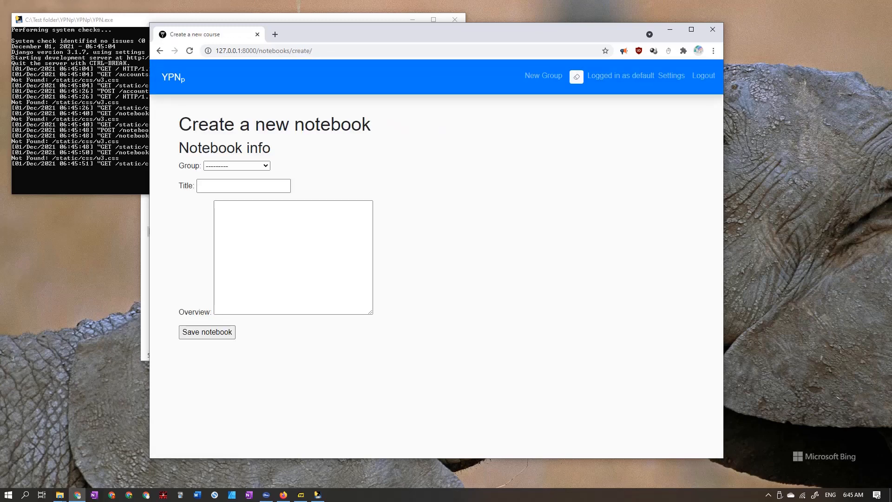
left_click(225, 166)
left_click(224, 192)
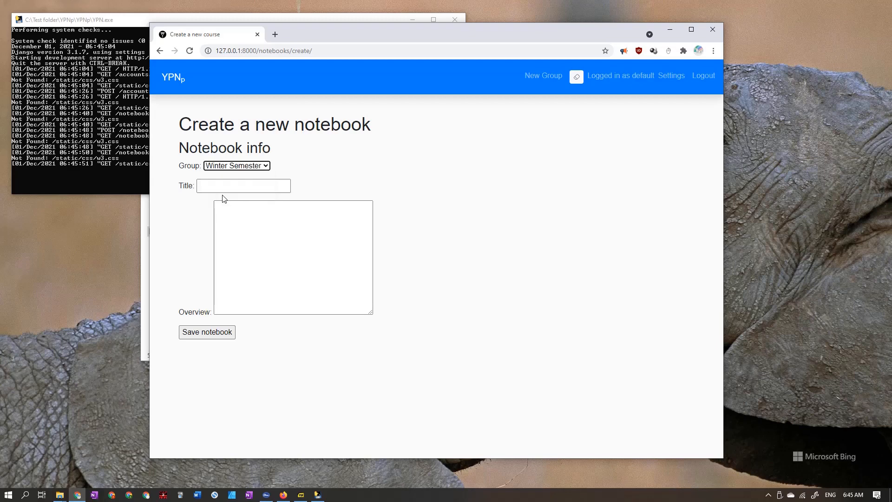
left_click(216, 188)
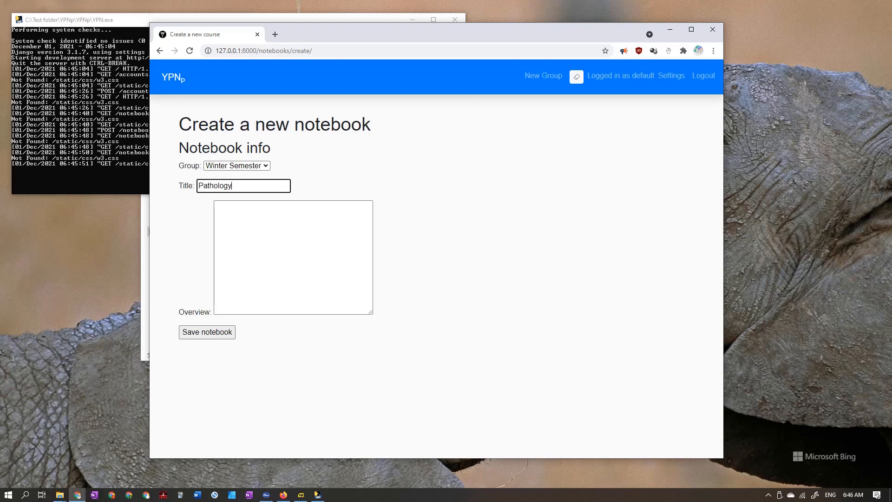
left_click(195, 335)
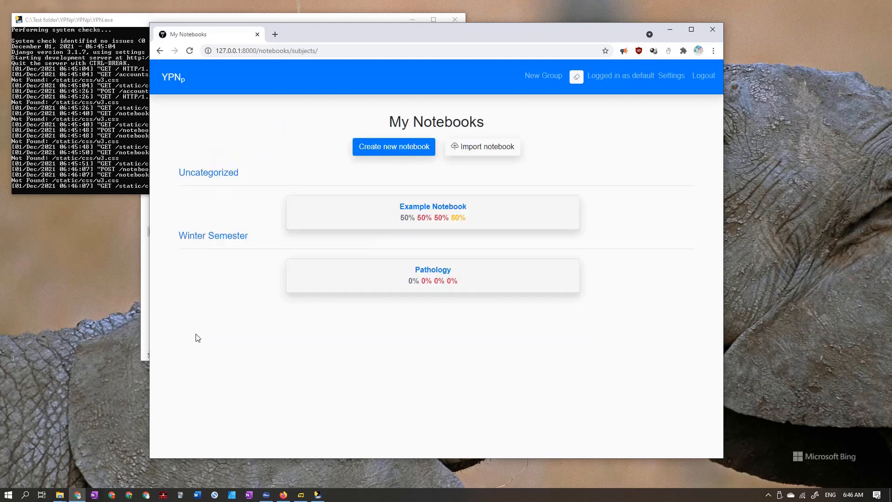
Add a topic named "Introduction" to the Pathology notebook and save it
mouse_move(504, 268)
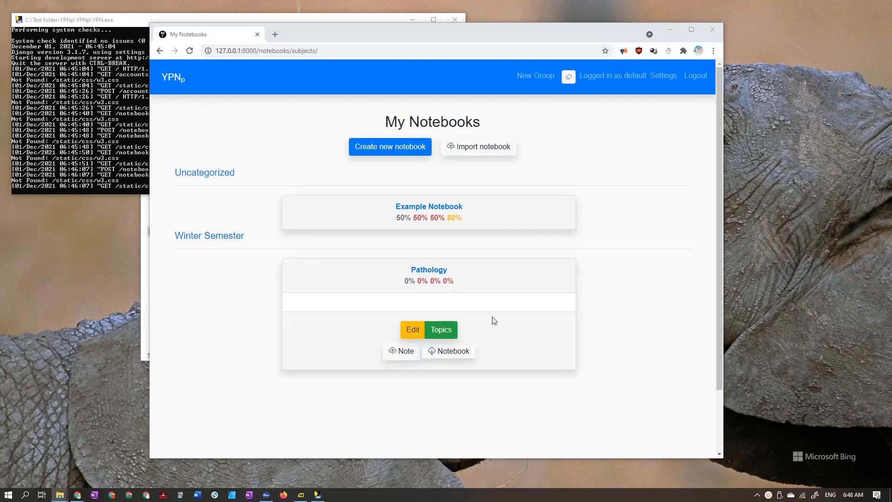
left_click(449, 334)
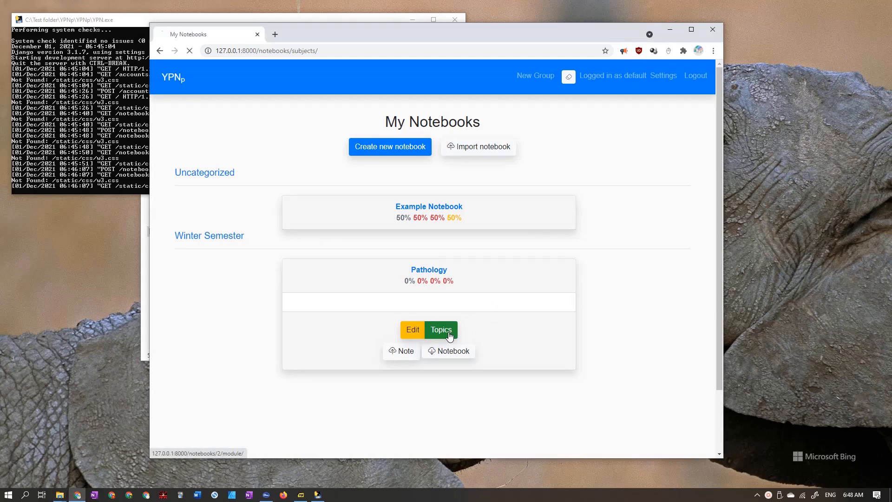
left_click(264, 166)
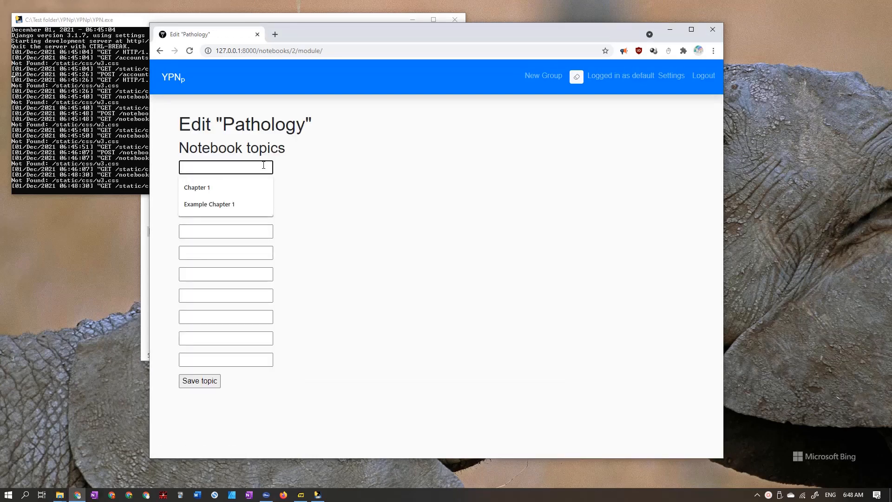
type("Introduction")
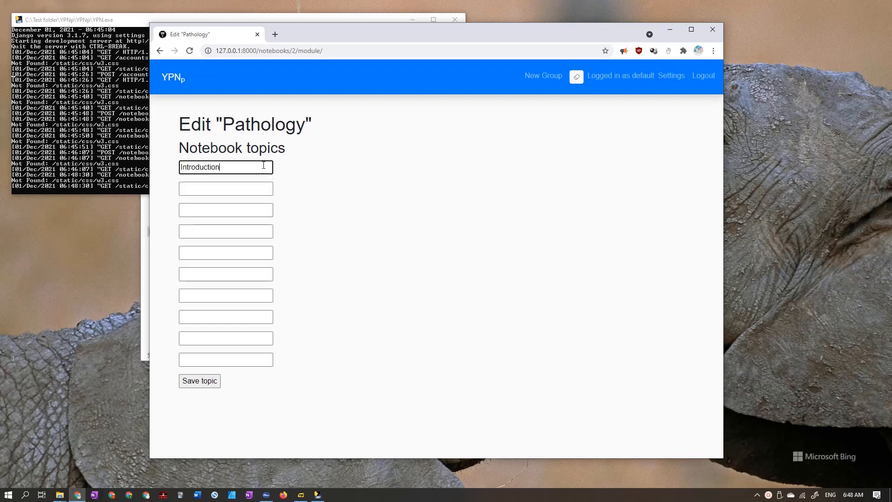
key("Return")
Reopen the Pathology notebook's topic list to review it, and save it again
left_click(414, 288)
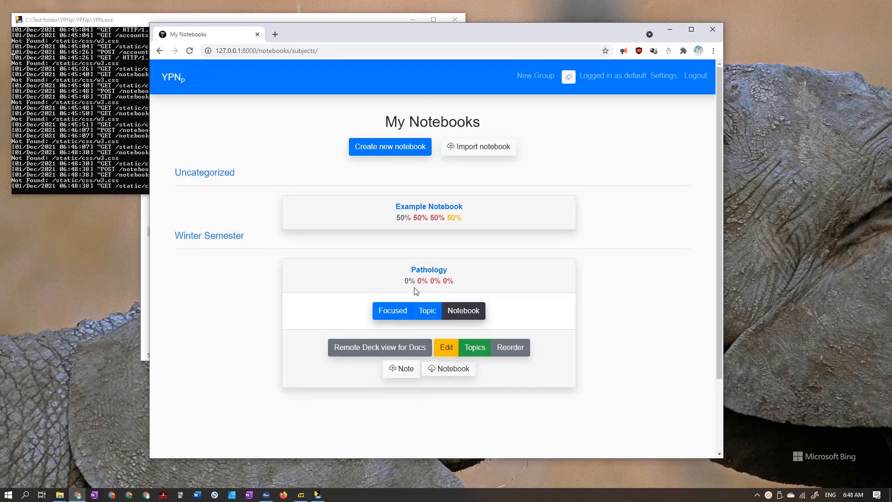
left_click(484, 349)
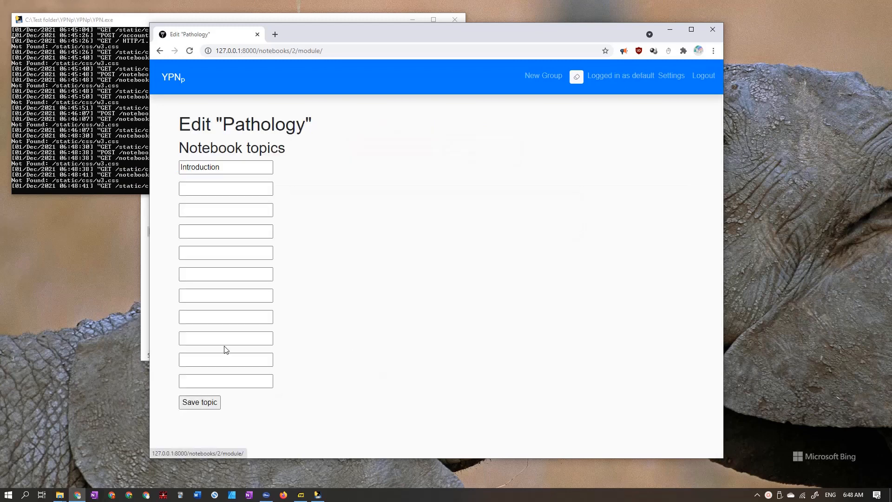
left_click(190, 407)
Open the Introduction topic of the Pathology notebook in the Focused view
left_click(539, 280)
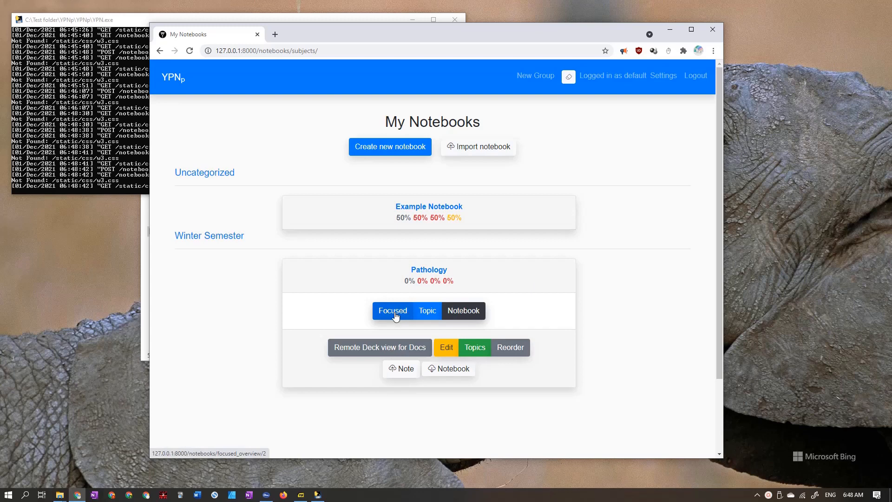
left_click(395, 316)
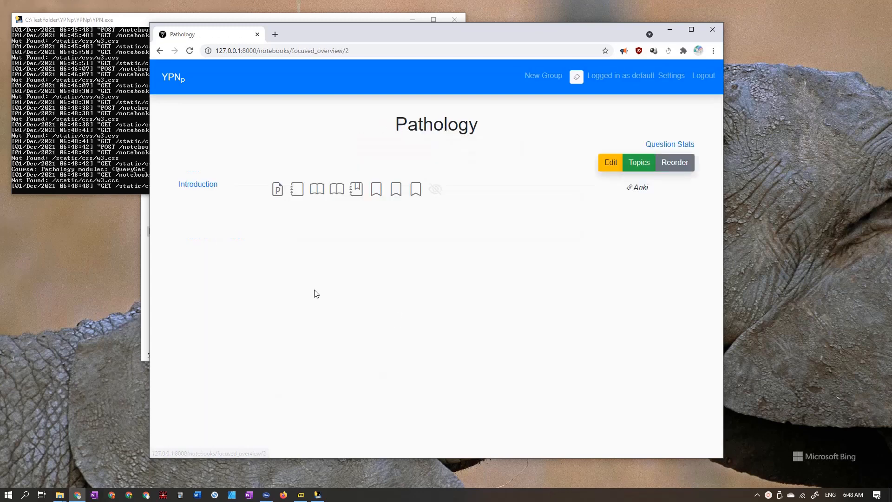
left_click(216, 189)
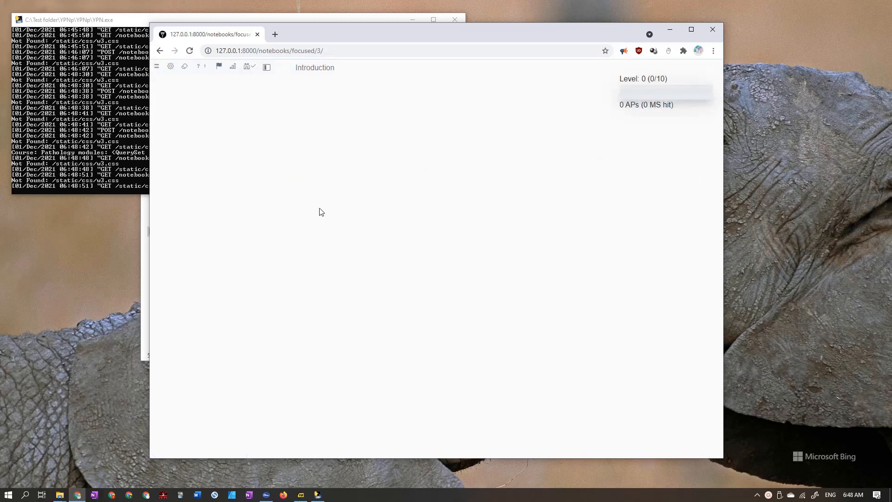
Show the Introduction topic's primary contents panel and start a new rich text content from it
left_click(267, 67)
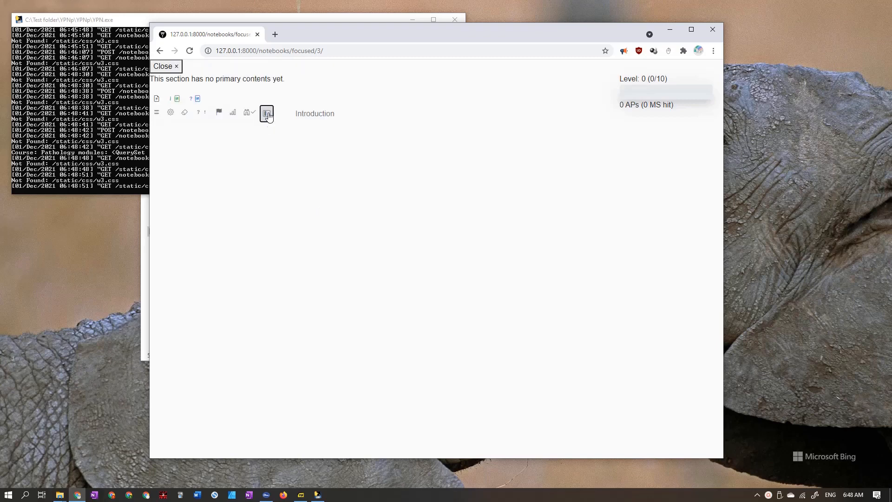
left_click(167, 66)
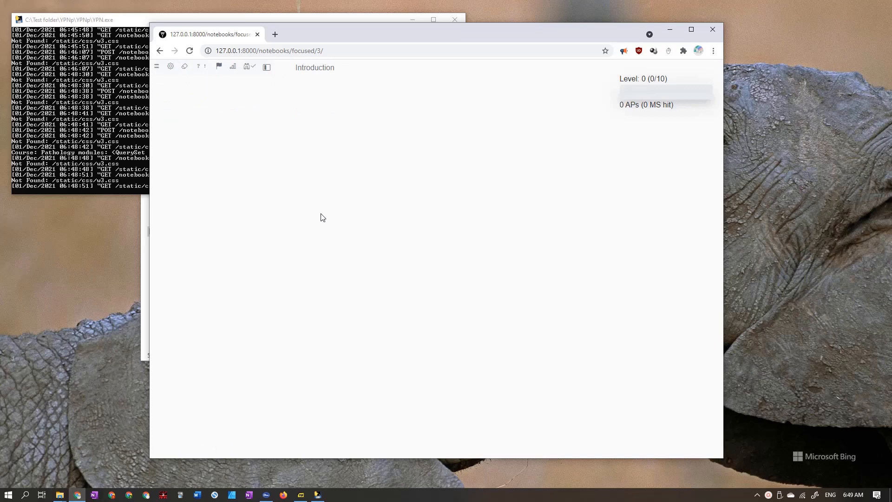
key("s")
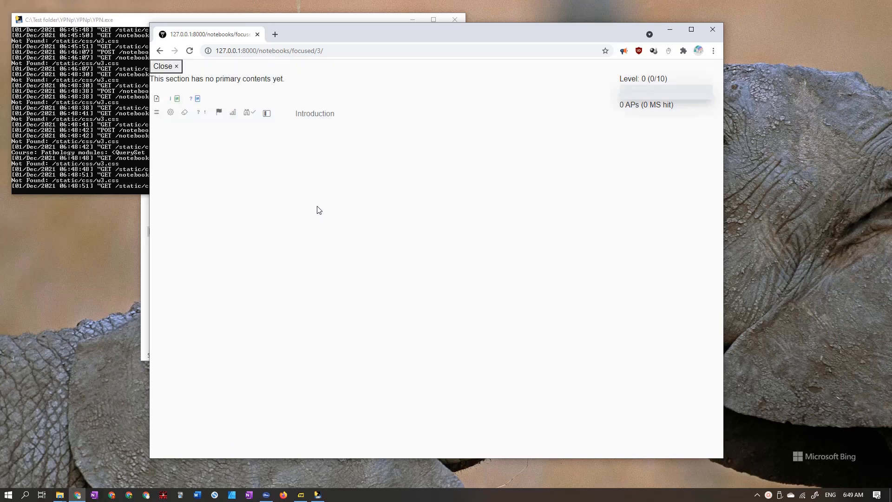
left_click(176, 102)
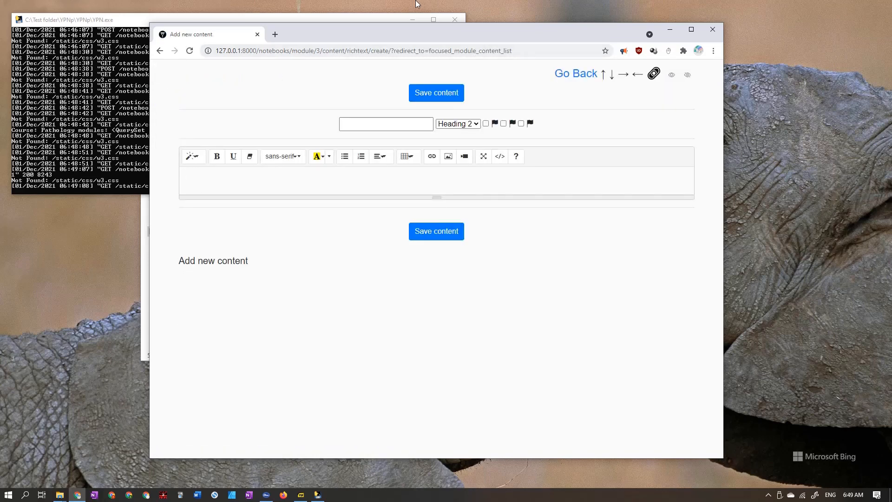
Move the browser window aside and copy Pathology.pdf into the YPNp folder
left_click_drag(355, 31, 517, 43)
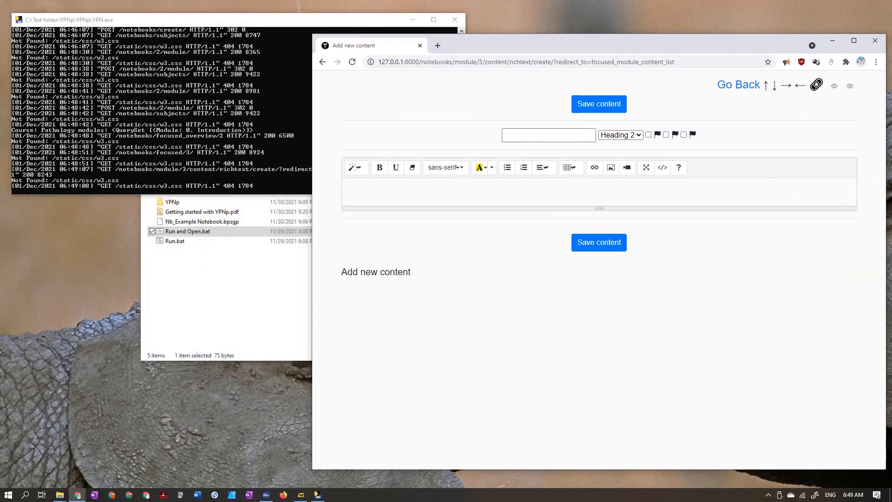
left_click_drag(202, 212, 253, 298)
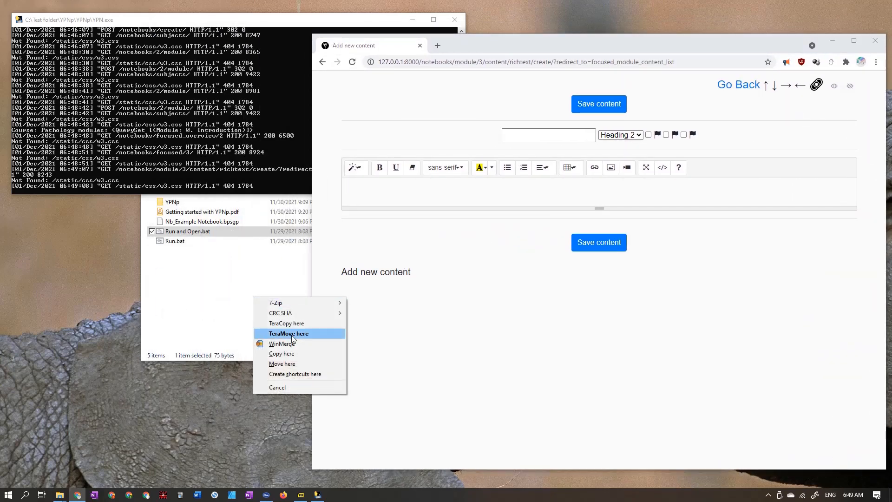
left_click(302, 353)
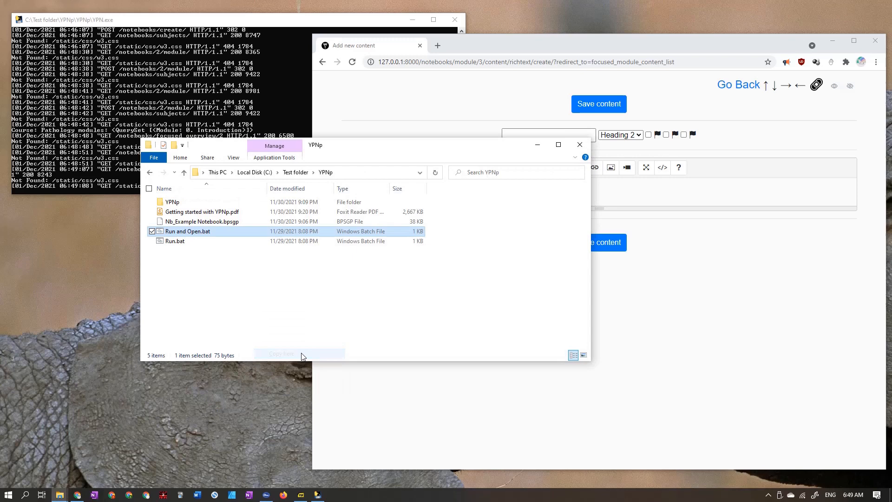
left_click(221, 303)
Open Pathology.pdf from the YPNp folder, narrow its window to fit beside the browser, and show the Fundamentals of Disease slide
left_click(193, 232)
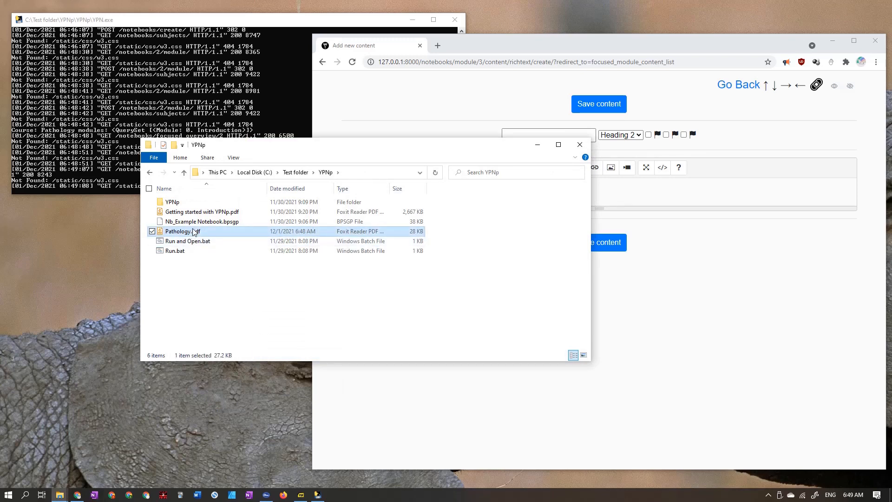
double_click(194, 232)
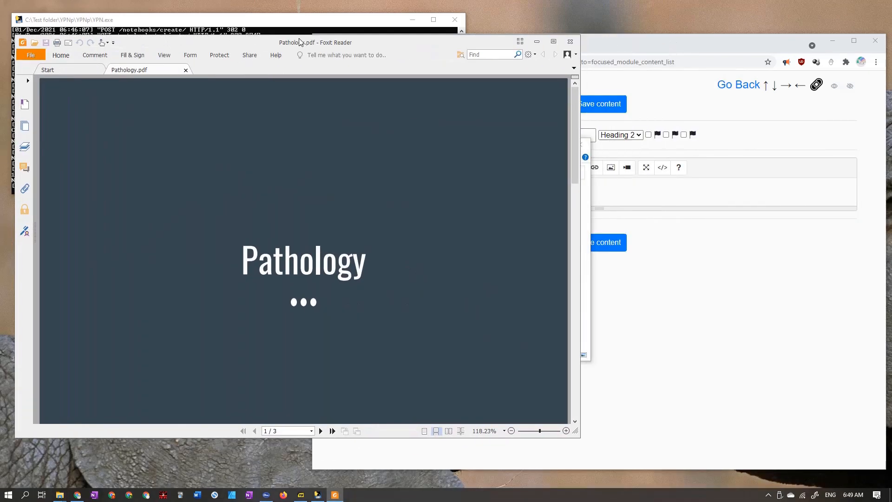
left_click_drag(300, 42, 299, 38)
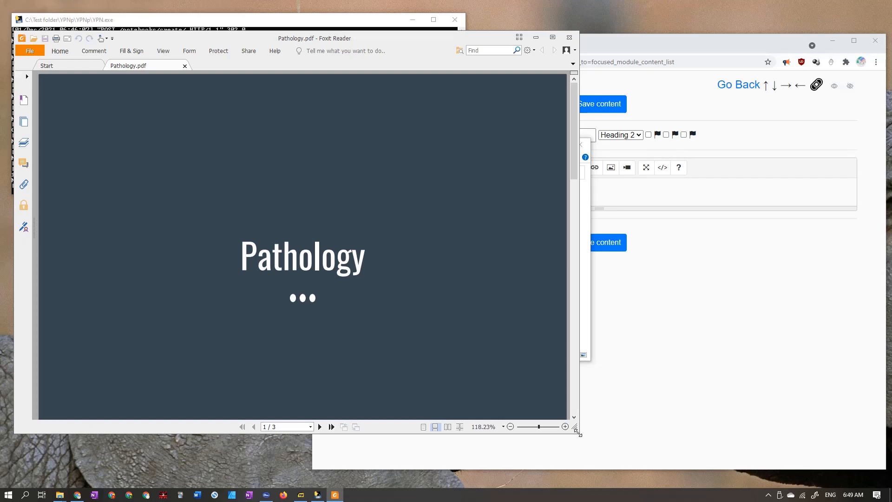
left_click_drag(577, 433, 333, 474)
scroll(269, 409, "down", 3)
left_click(442, 350)
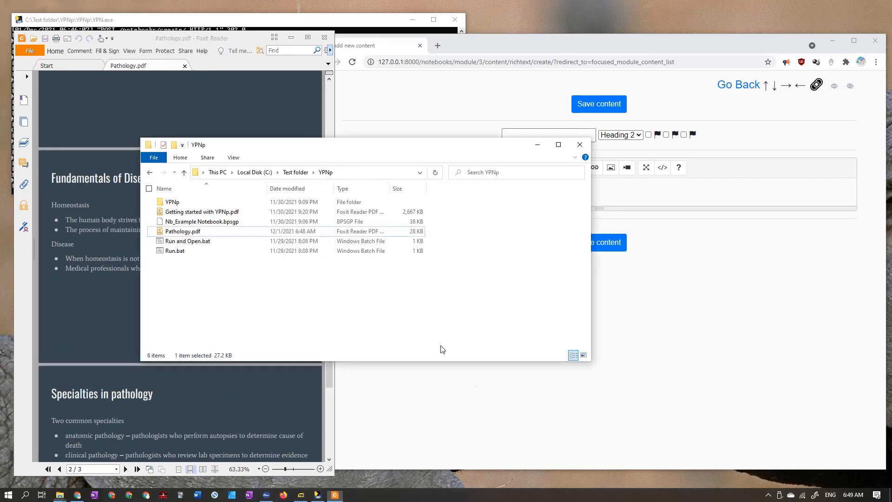
left_click(474, 383)
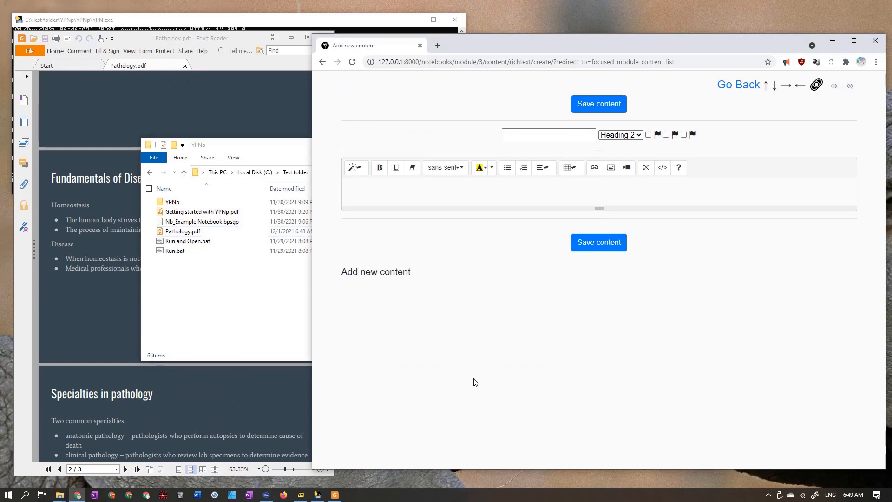
left_click(83, 319)
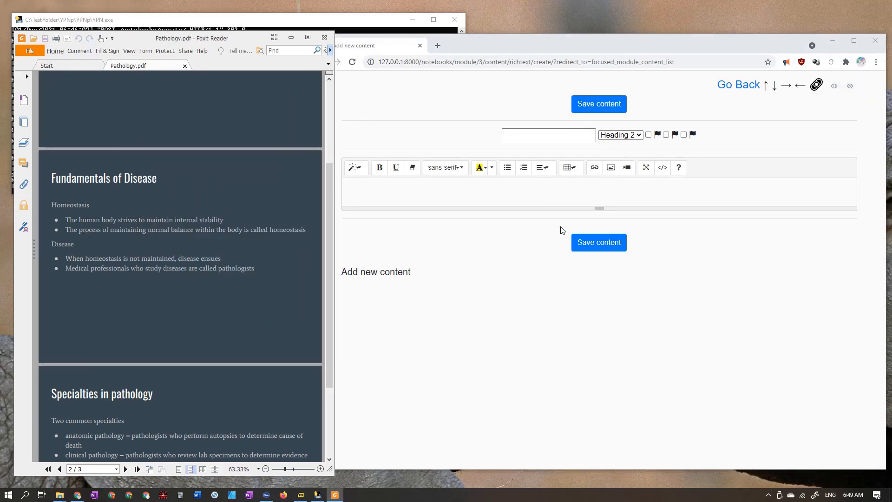
Snip the Fundamentals of Disease slide text, paste the image into the new rich text content and save it
key("super+shift+s")
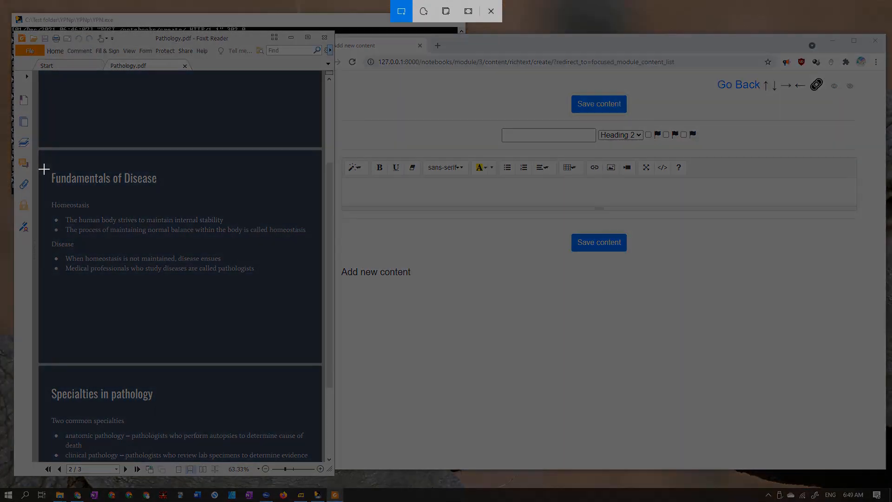
left_click_drag(43, 168, 310, 280)
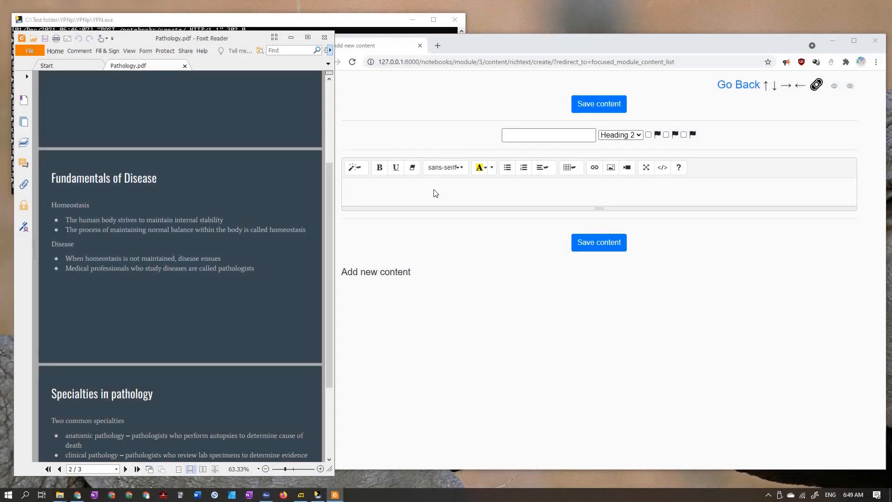
left_click(423, 193)
key("ctrl+v")
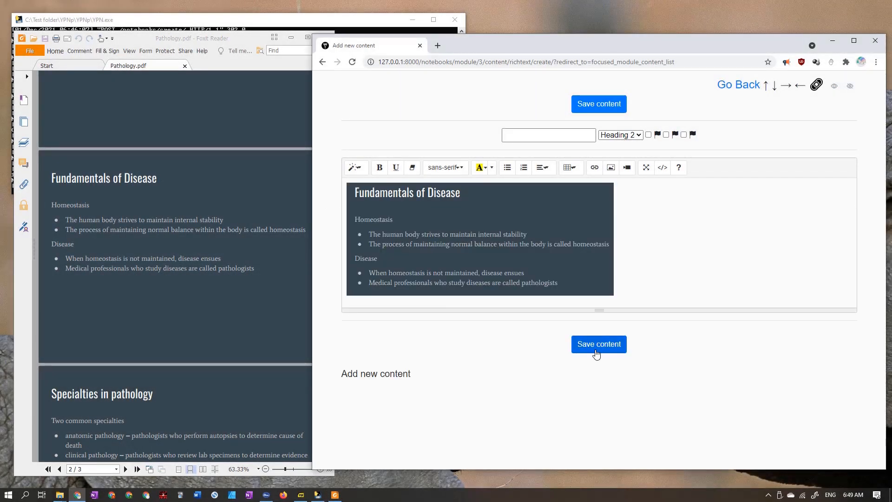
left_click(598, 348)
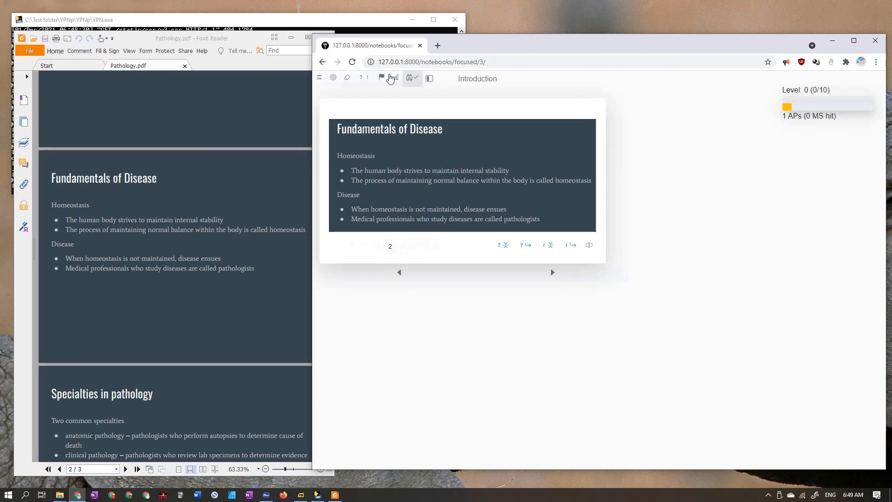
left_click(533, 246)
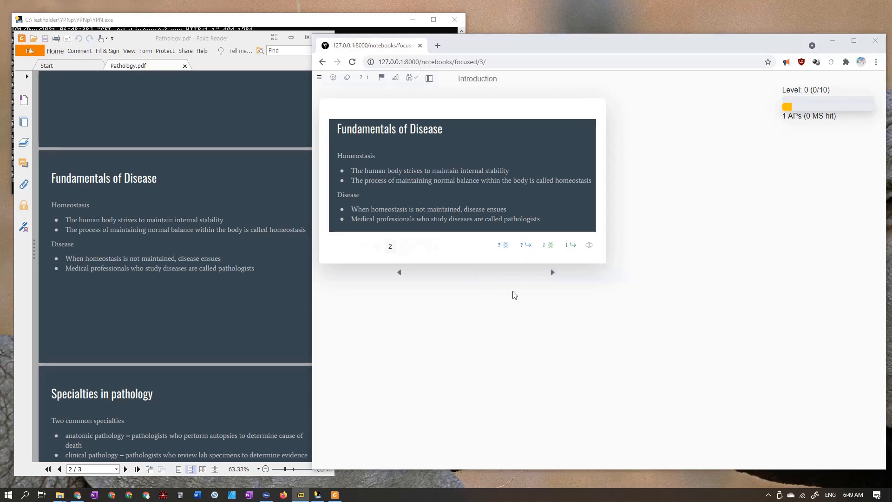
left_click(528, 246)
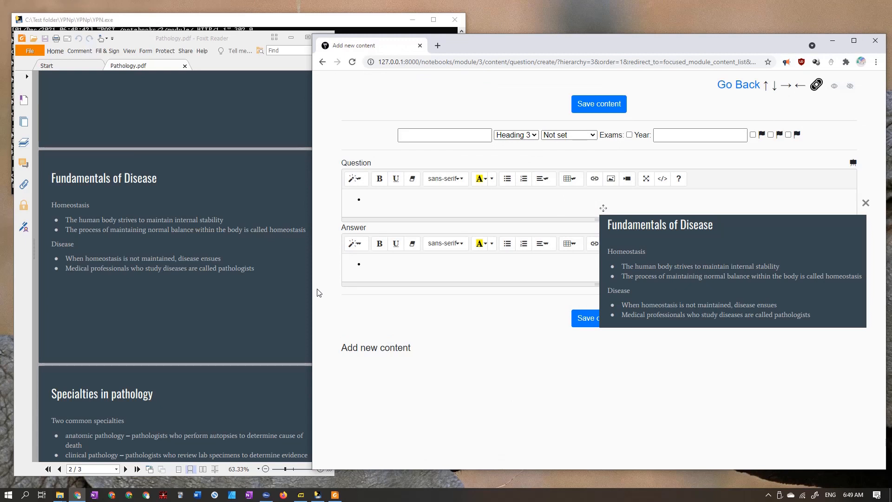
left_click(739, 85)
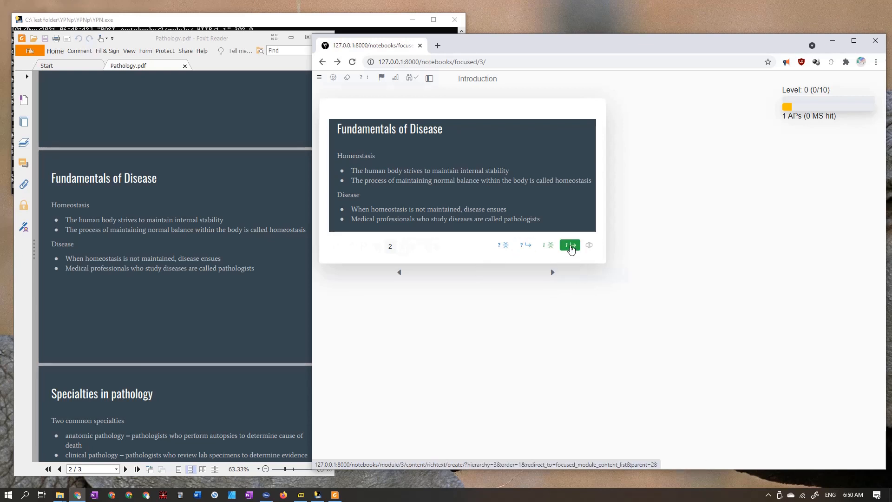
left_click(571, 249)
left_click(534, 134)
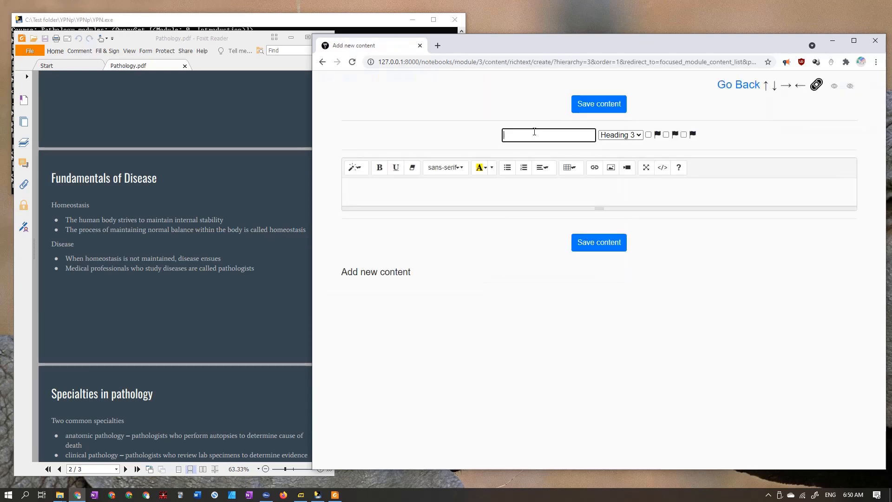
left_click(737, 86)
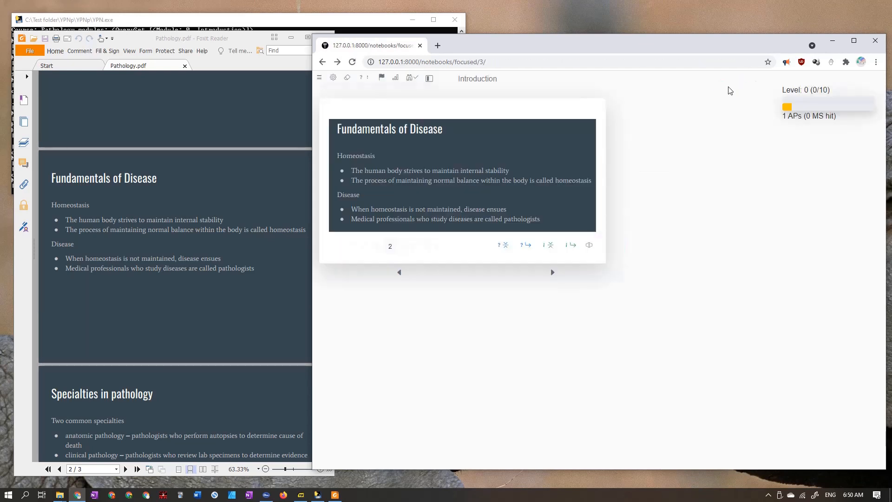
Add a child question to the Fundamentals of Disease note, "What is homeostasis?", answered "process of maintaining normal balance within the body", and save it
left_click(525, 248)
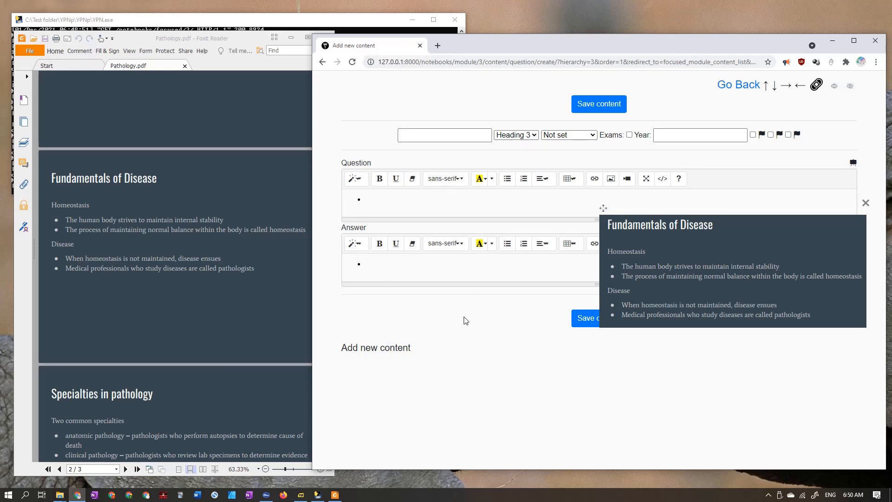
type("What i")
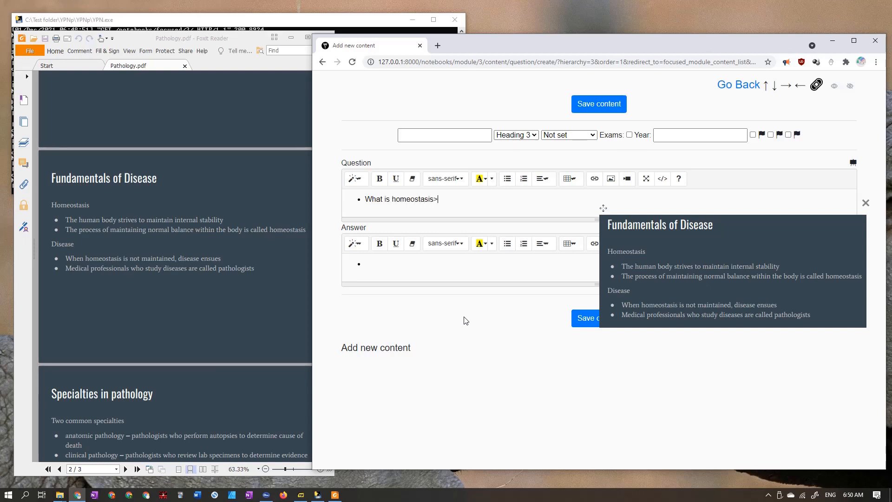
type("s homeostasis?")
left_click(504, 269)
type("it's the proce")
type("mal ")
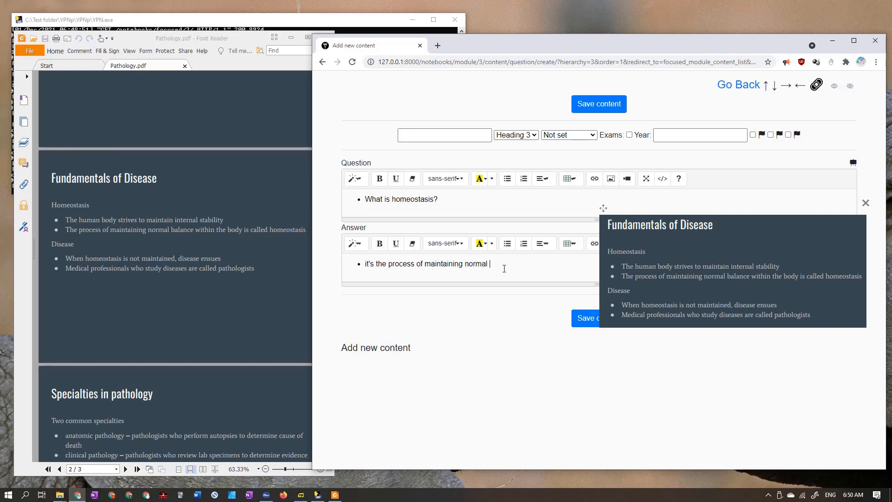
type("balan")
type("in th")
key("ctrl+shift+Right")
key("ctrl+shift+Right")
key("BackSpace")
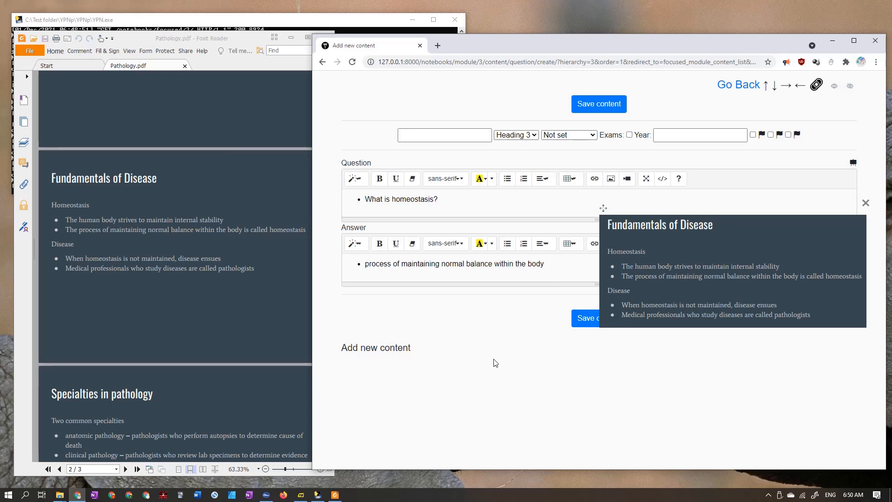
left_click(577, 320)
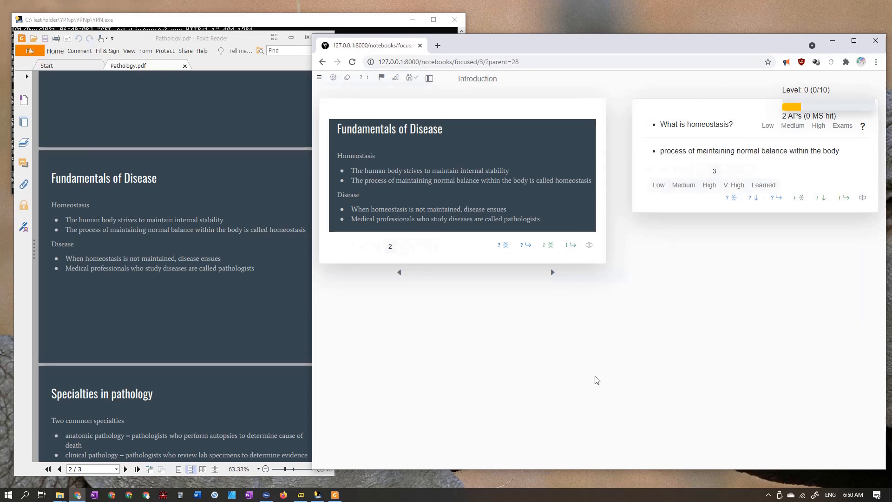
Add a question below the homeostasis one, "What is disease when talking about homeostasis?", answered "disease ensues when homeostasis is not maintained", and save it
left_click(754, 203)
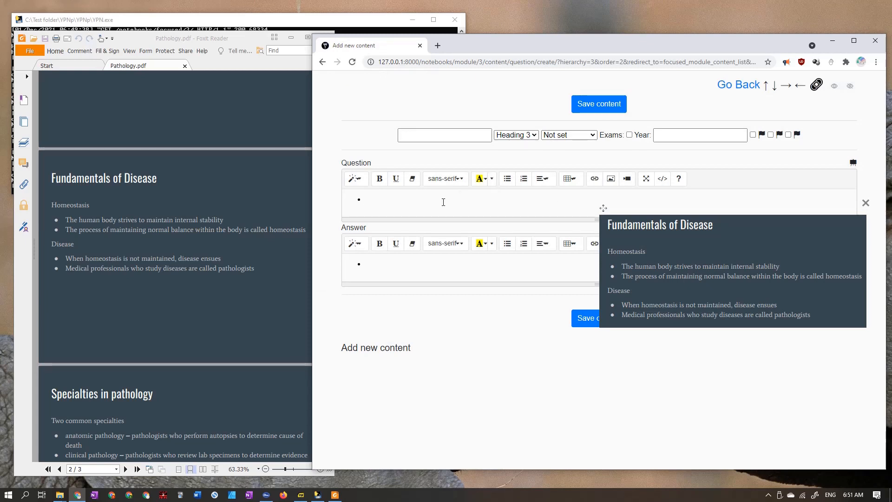
type("What is disease when ta")
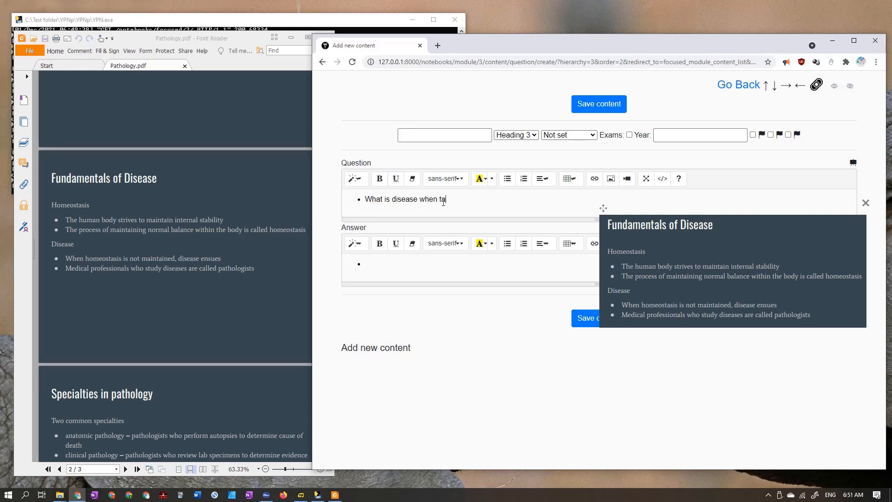
type("lking a")
type("bout homeo")
type("disease e")
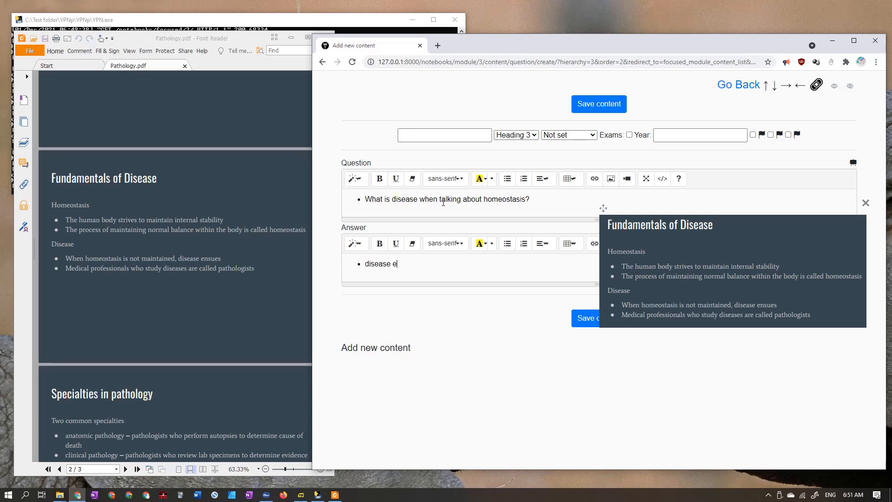
type("nsues when homeostasis is not mainta")
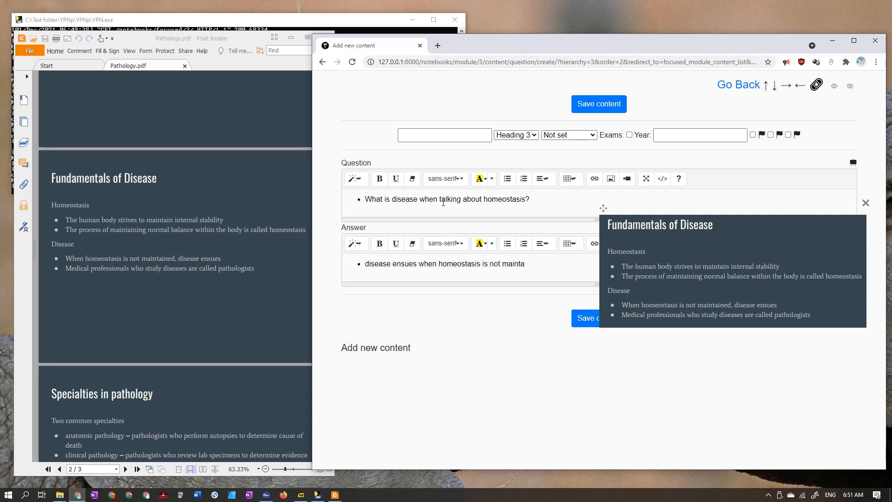
type("ined")
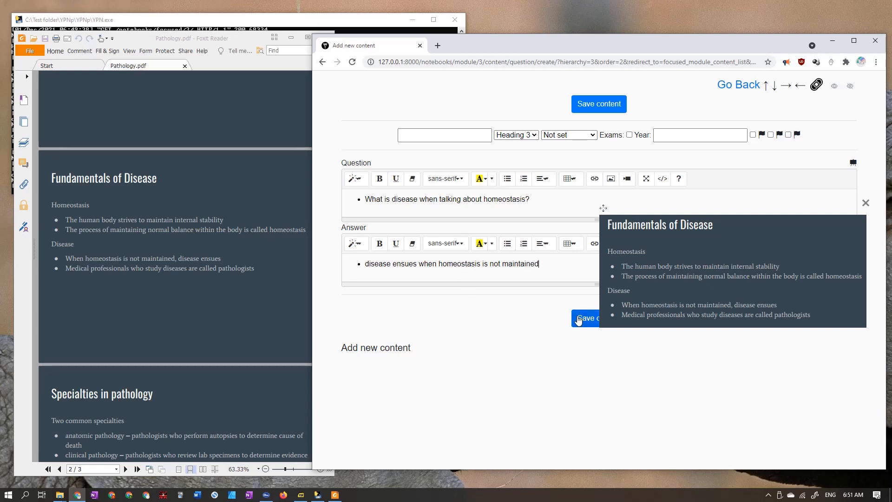
left_click(578, 320)
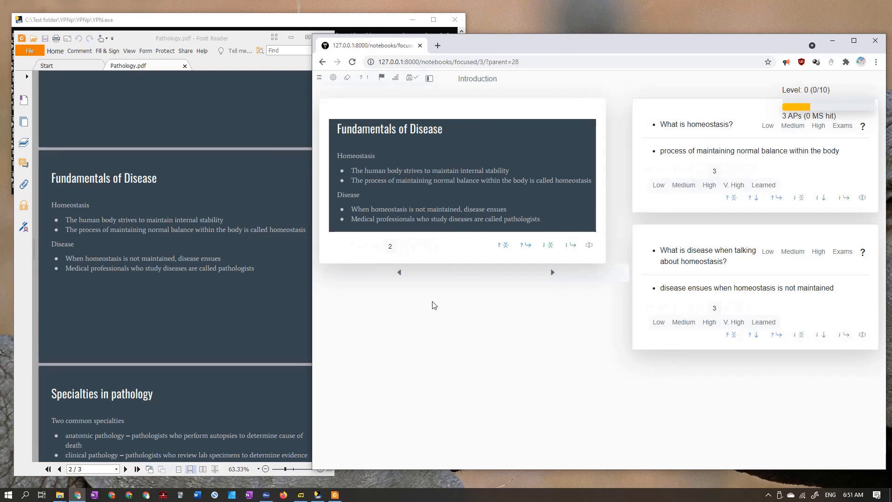
Widen the browser window and step forward and back through the Introduction topic's primary contents
left_click_drag(311, 310, 186, 310)
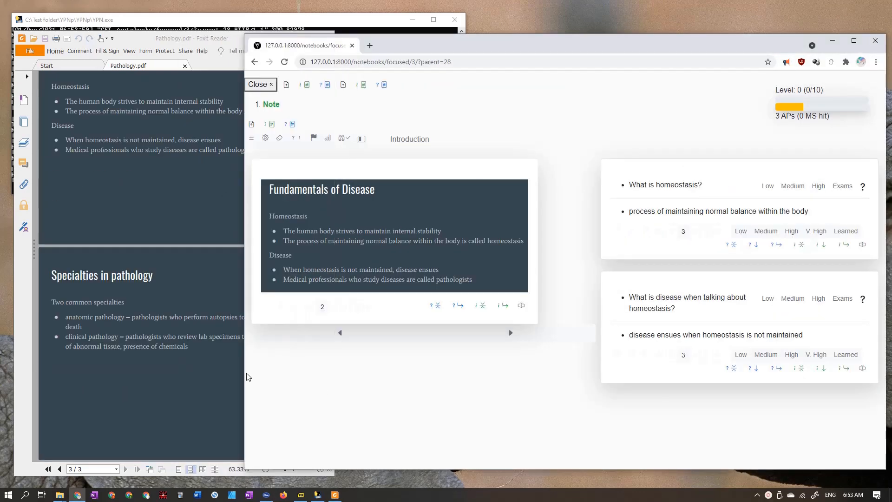
mouse_move(247, 376)
left_mouse_down()
mouse_move(265, 365)
mouse_move(299, 366)
mouse_move(256, 372)
left_mouse_up()
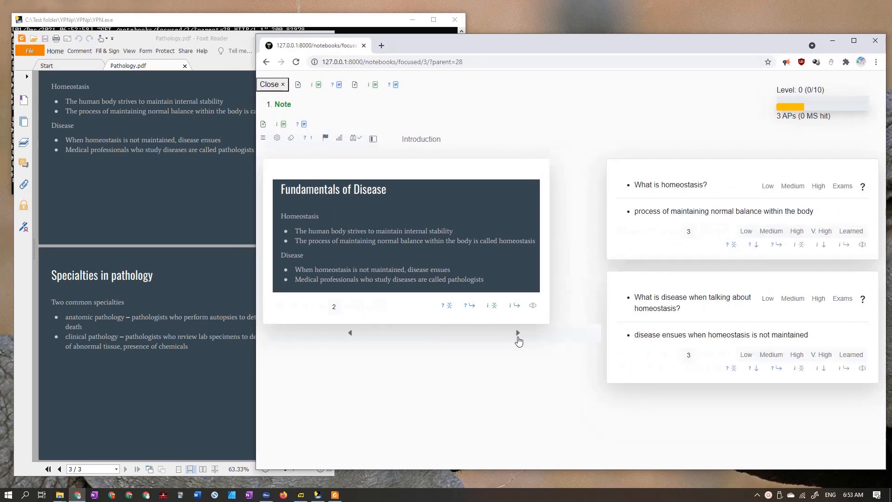
left_click(519, 338)
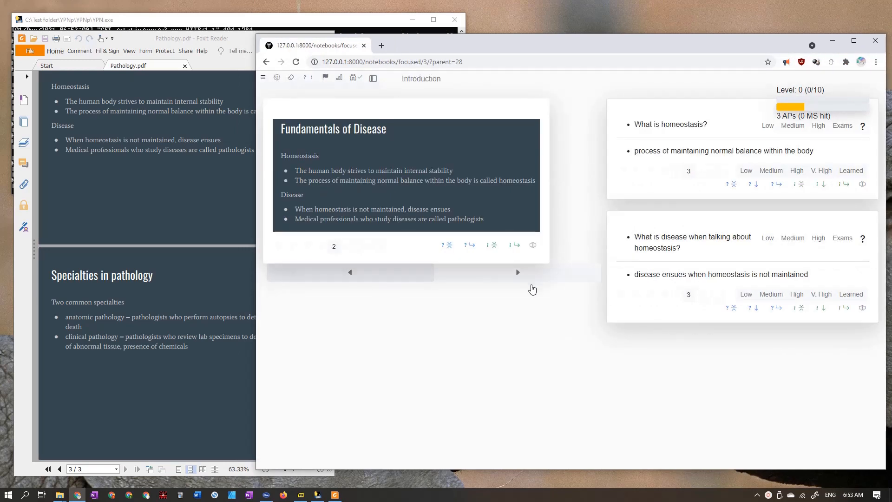
left_click(529, 283)
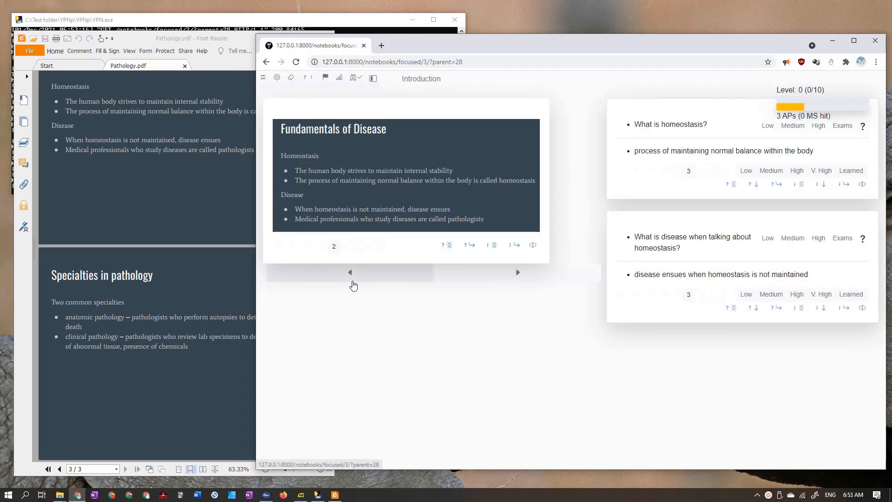
left_click(352, 283)
left_click(520, 277)
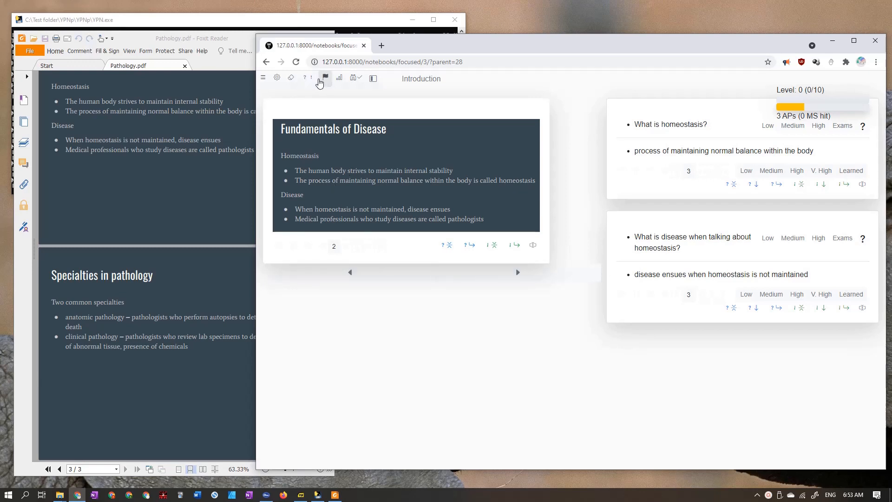
Show the primary contents panel and start a new rich text content after the existing note
left_click(373, 79)
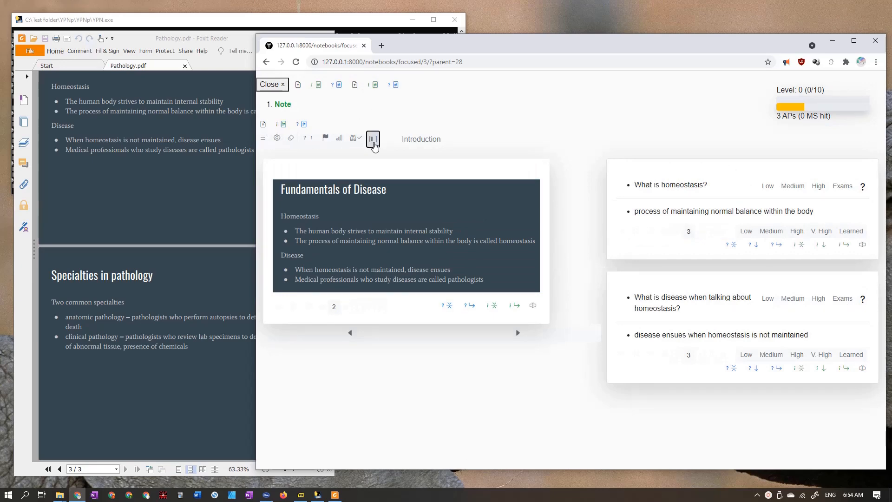
left_click(275, 85)
key("n")
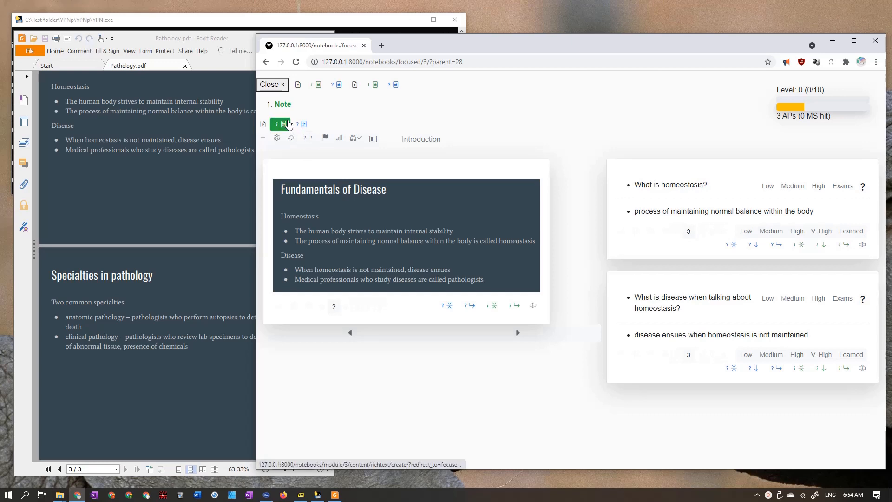
left_click(288, 123)
Capture the "Specialties in pathology" slide from Pathology.pdf, paste it into the new rich text content, and save it
left_click(168, 206)
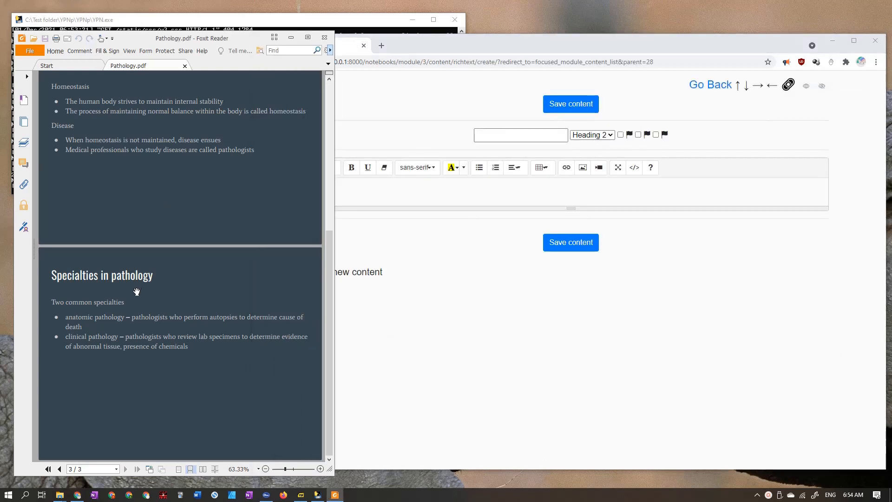
key("super+shift+s")
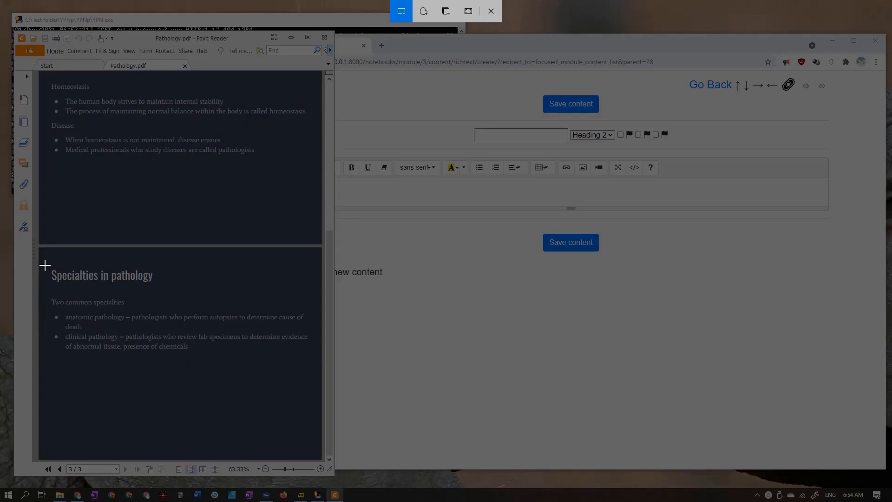
mouse_move(44, 263)
left_mouse_down()
mouse_move(317, 366)
mouse_move(312, 358)
left_mouse_up()
left_click(465, 190)
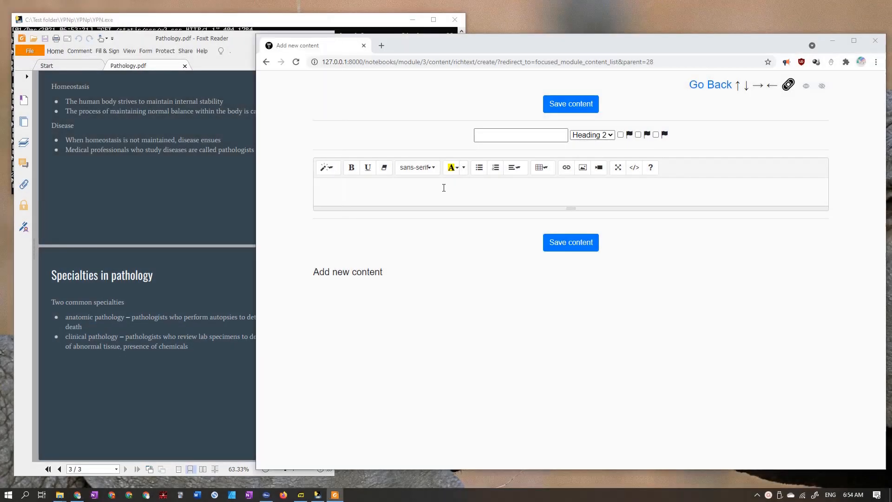
key("ctrl+v")
left_click(571, 327)
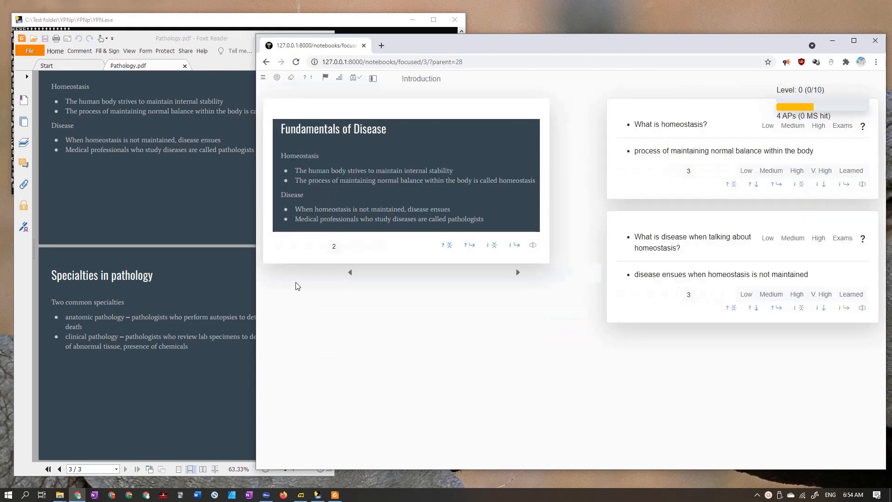
Step forward and back between the Fundamentals of Disease and Specialties in pathology contents
left_click(518, 272)
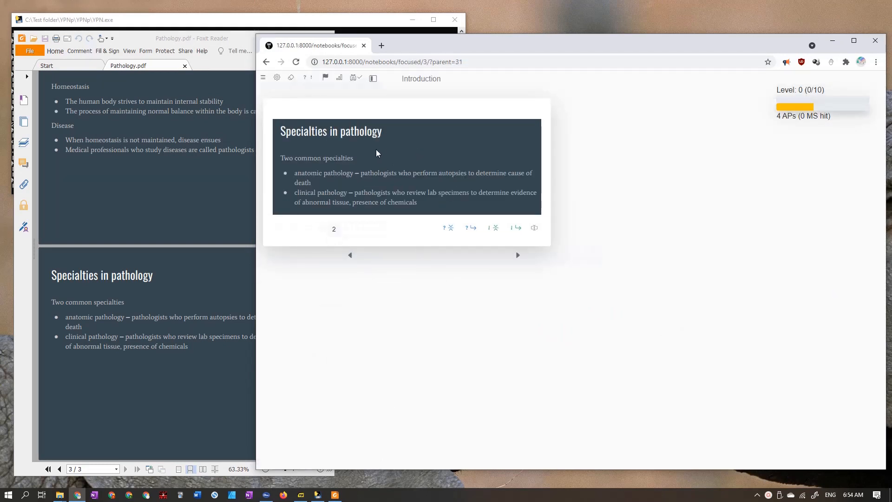
key("alt+Left")
key("Right")
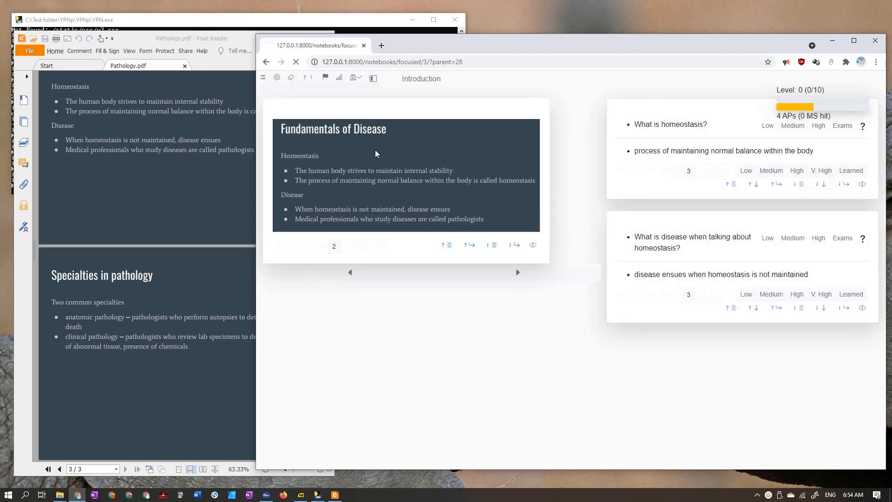
key("Left")
key("Right")
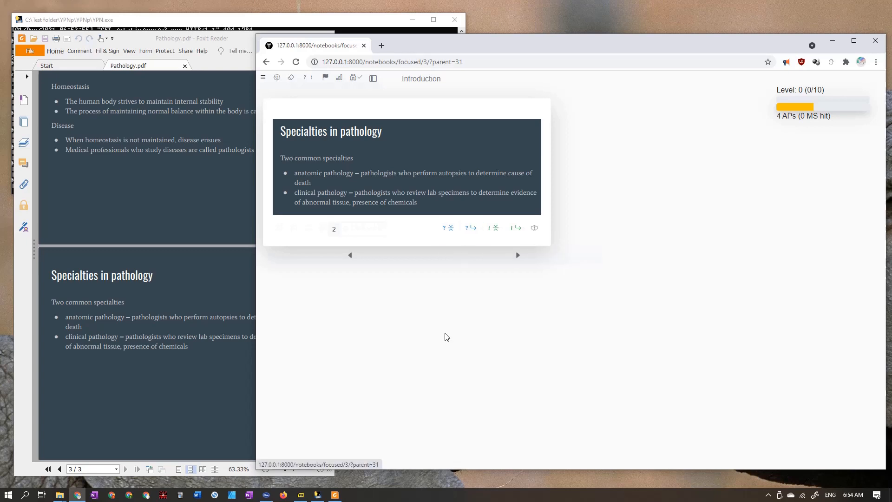
Add a child question to the Specialties note, "What are the specialties in pathology?", answered "anatomic pathology" and "clinical pathology", and save it
key("q")
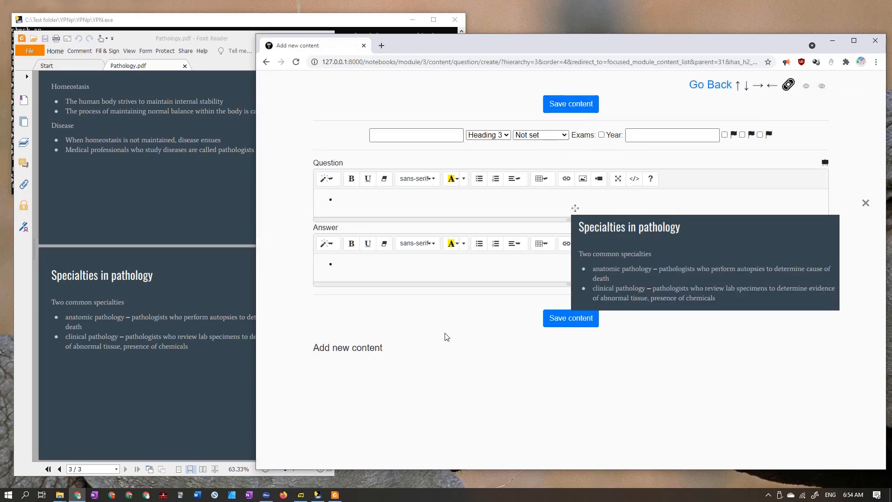
left_click(704, 84)
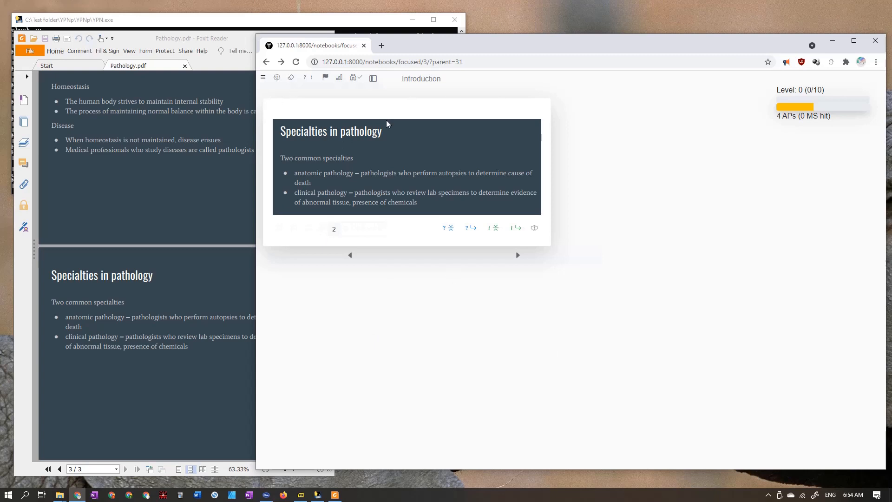
key("q")
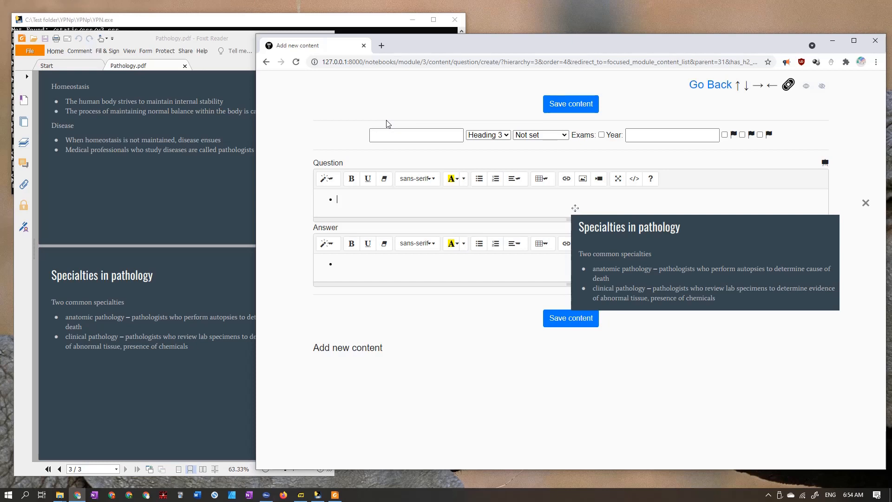
type("What are the specialties in p")
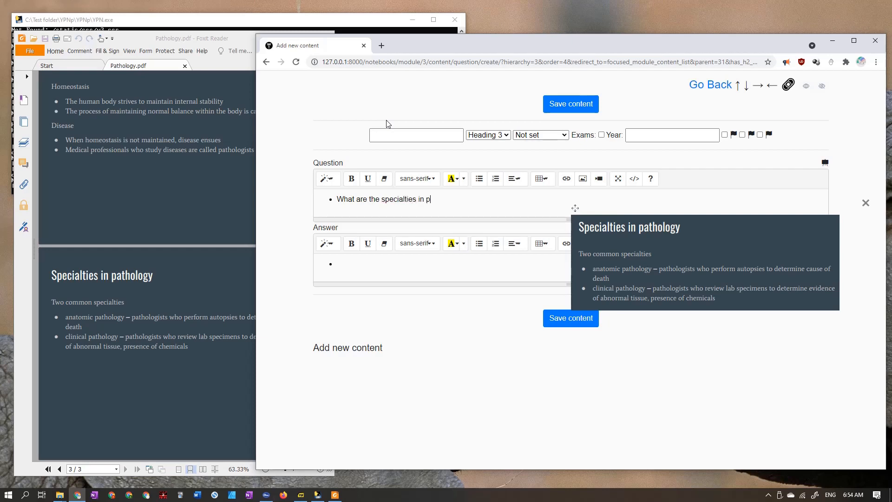
type("athology")
type("anatom")
type("ic pathology")
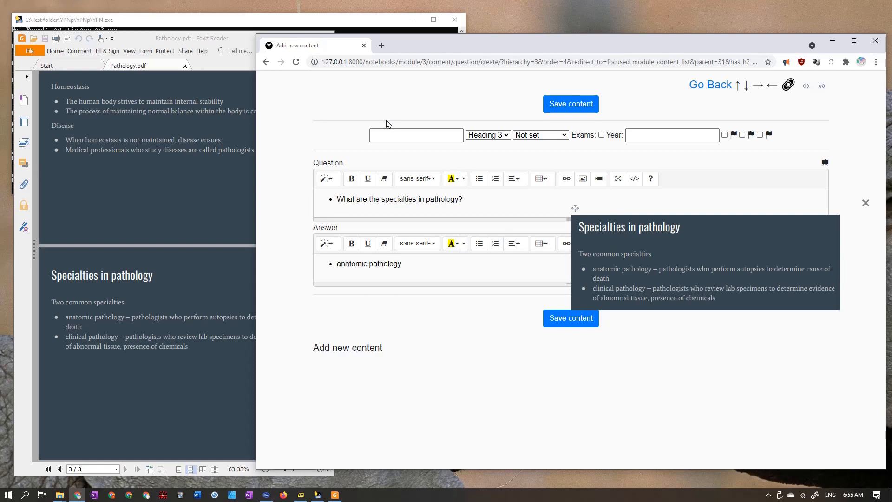
key("Return")
type("clinical pat")
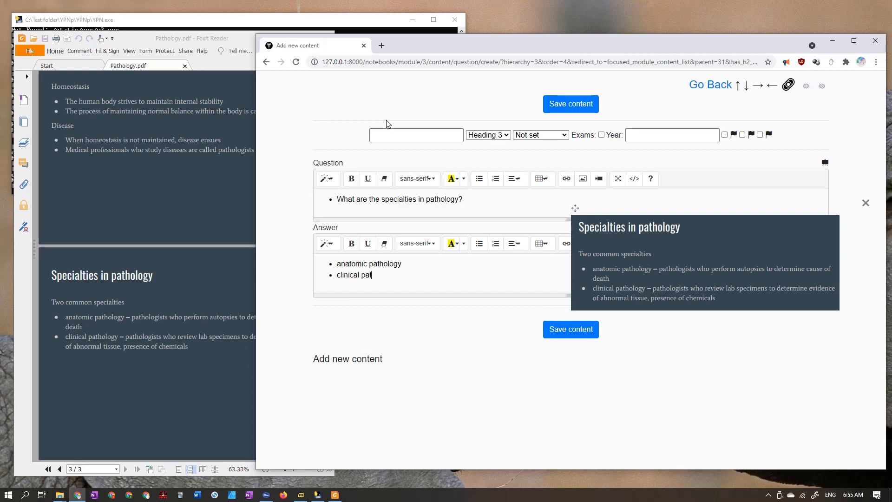
type("hology")
left_click(571, 331)
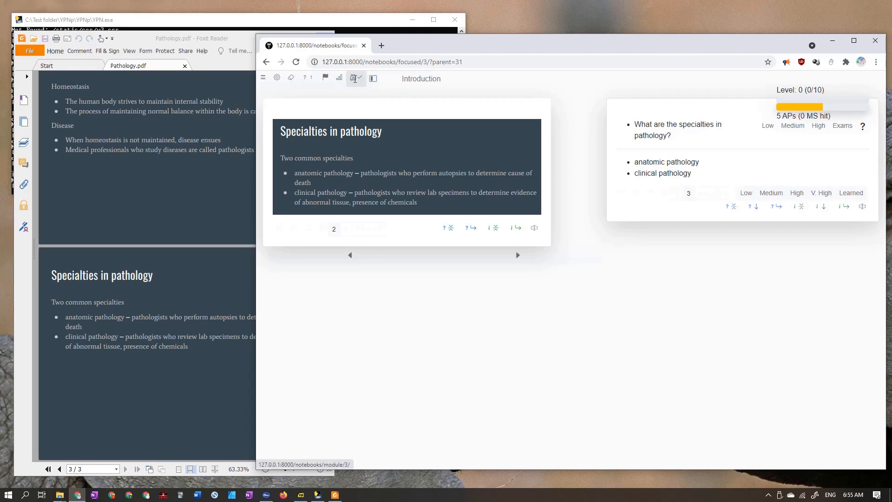
Switch from the focused view to the full Introduction topic view and maximize the browser window
left_click(355, 79)
right_click(506, 300)
left_click(460, 326)
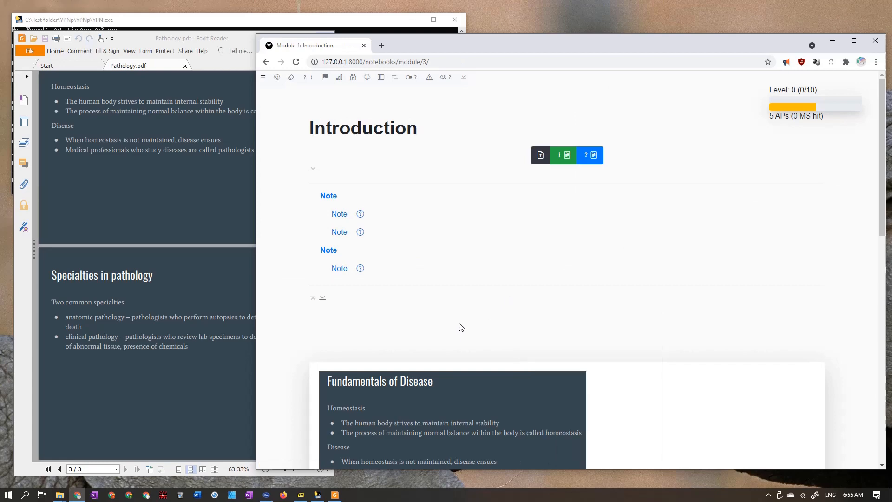
double_click(589, 38)
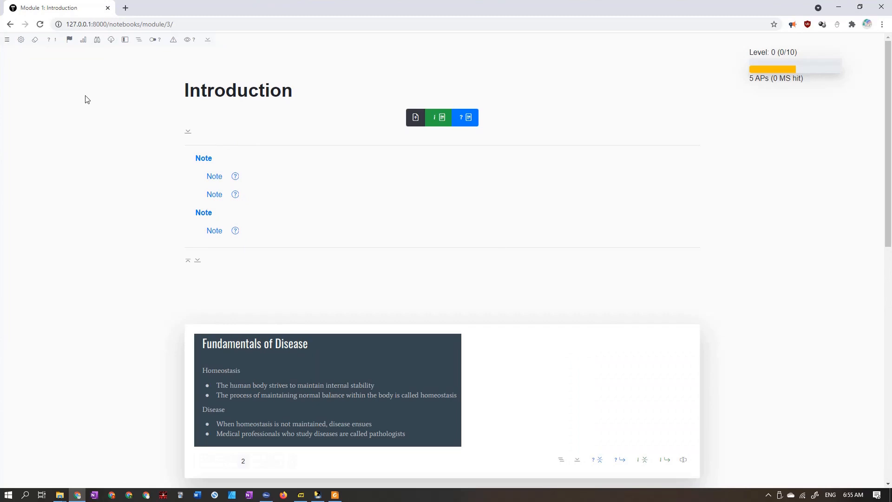
Return to the notebooks list and open the Pathology notebook's Introduction topic in topic view
left_click(7, 41)
left_click(19, 52)
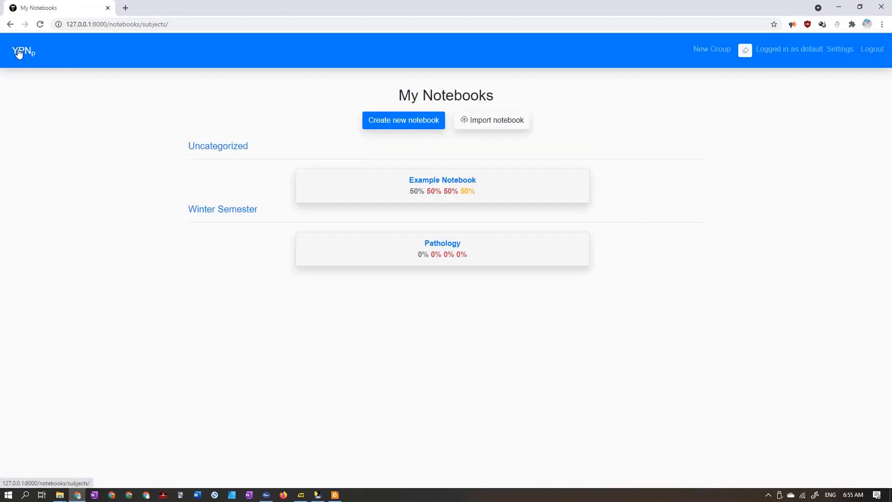
left_click(395, 250)
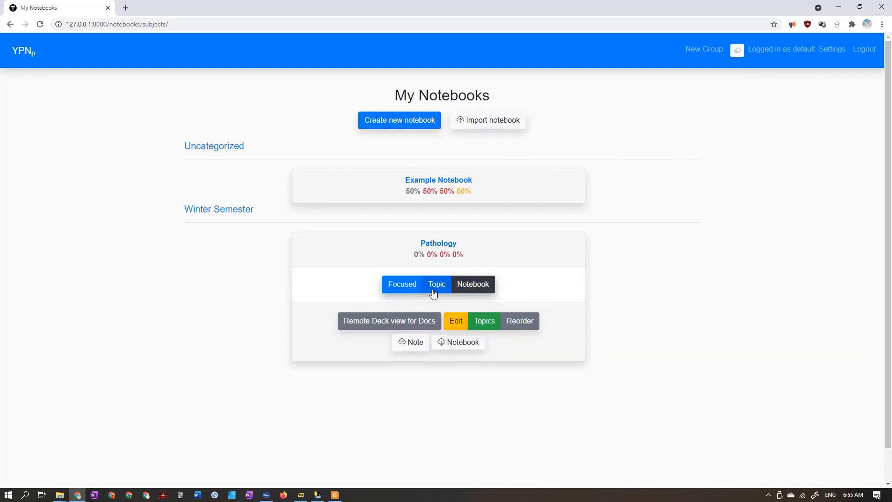
left_click(431, 289)
left_click(218, 152)
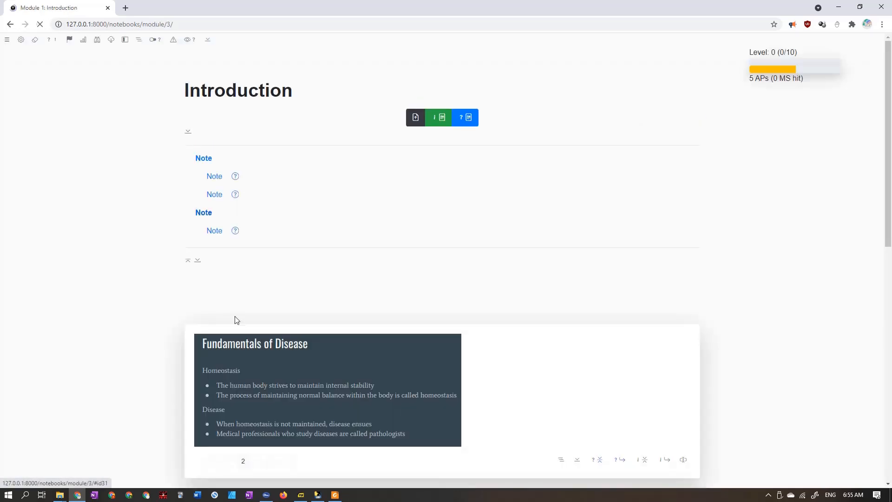
Review the Introduction topic's notes and questions, following links between the table of contents and the specialties question
scroll(123, 295, "down", 7)
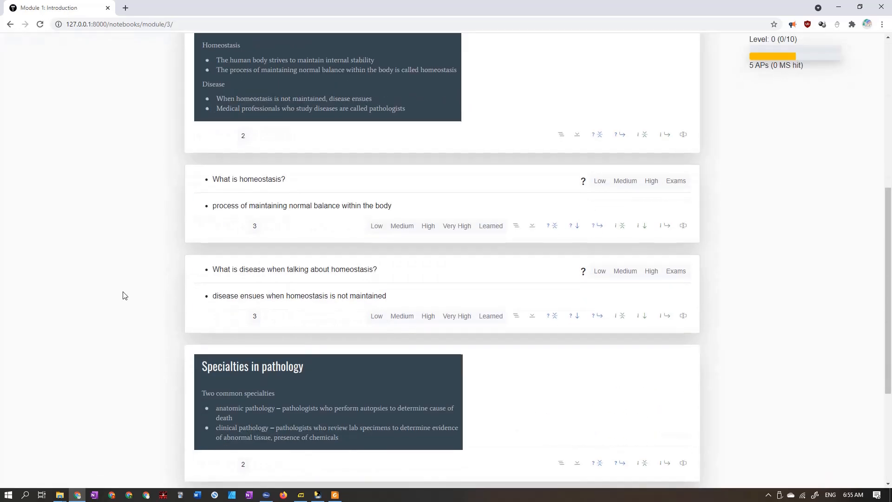
scroll(124, 293, "up", 7)
scroll(128, 283, "down", 11)
scroll(130, 285, "up", 2)
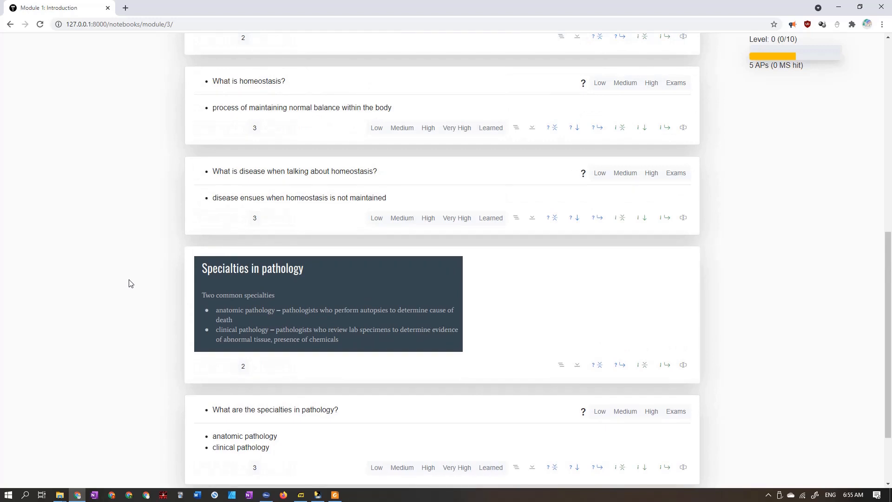
scroll(158, 267, "up", 9)
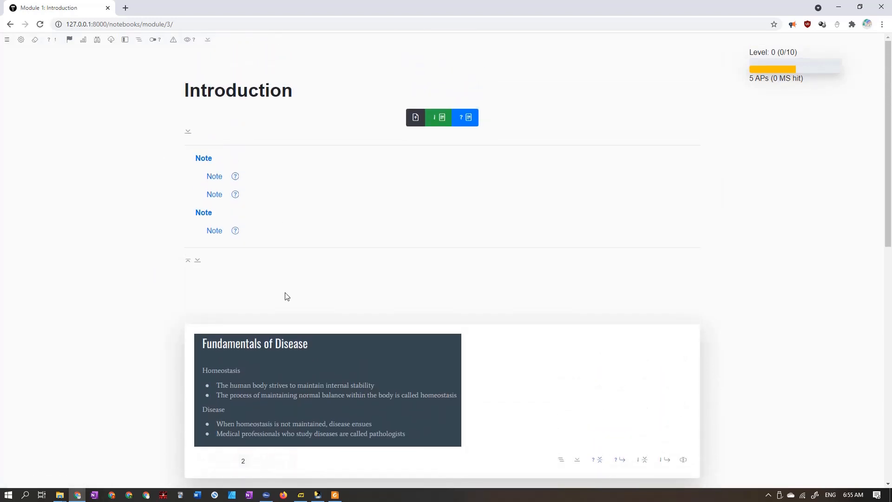
left_click(213, 231)
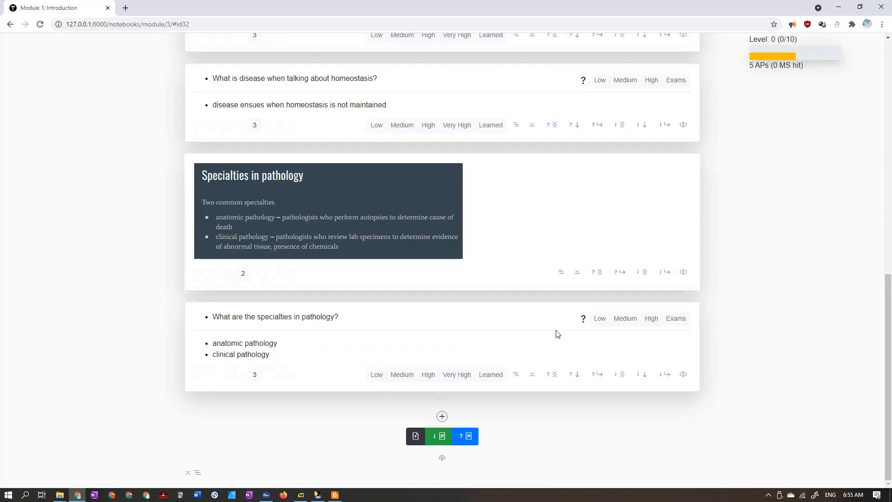
left_click(532, 374)
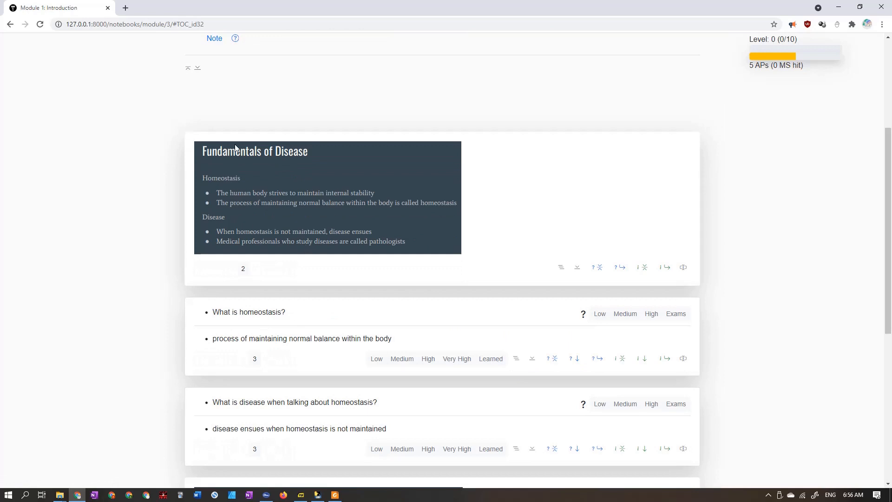
scroll(235, 148, "up", 4)
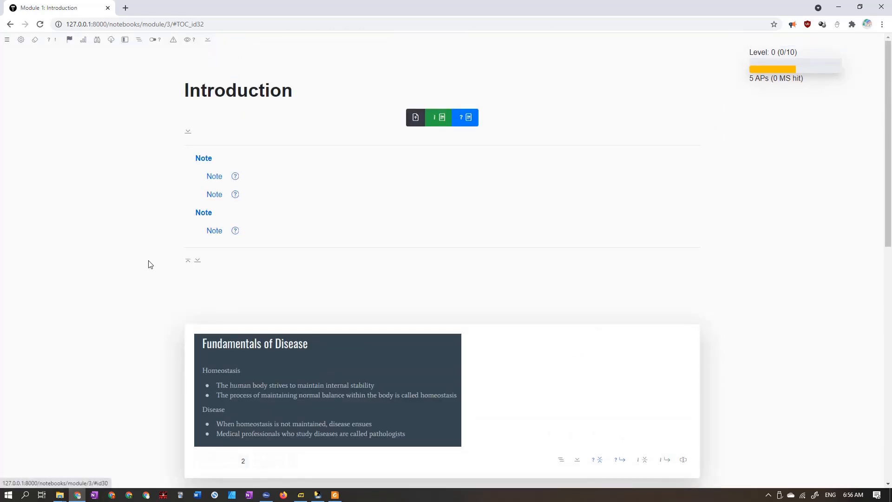
Open the pathology specialties question for editing, title it "specialties", and save it
left_click(211, 229)
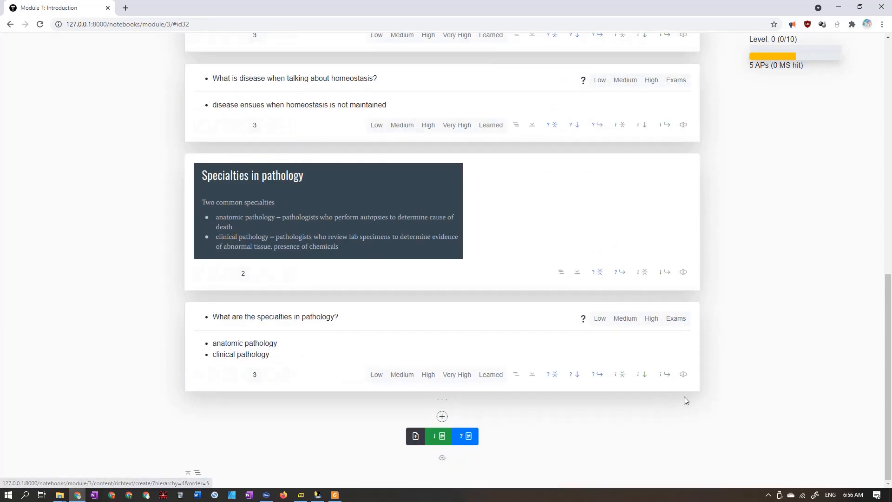
left_click(683, 375)
left_click(275, 97)
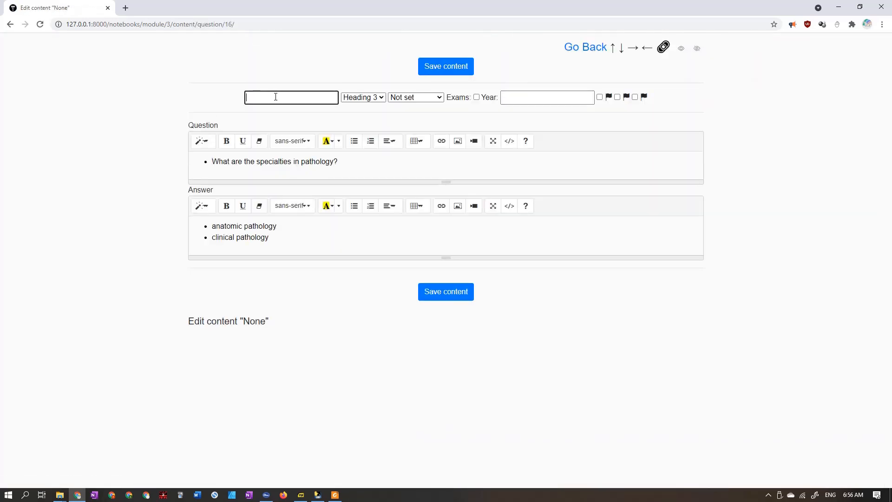
type("questionabout")
key("ctrl+a")
type("s")
key("Return")
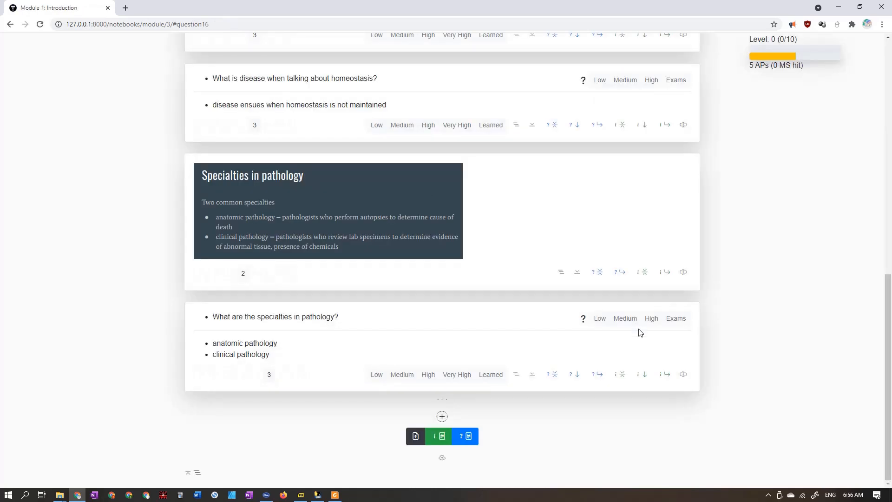
Check the question's titled entry in the table of contents and view the Specialties in pathology slide from its entry there
left_click(516, 374)
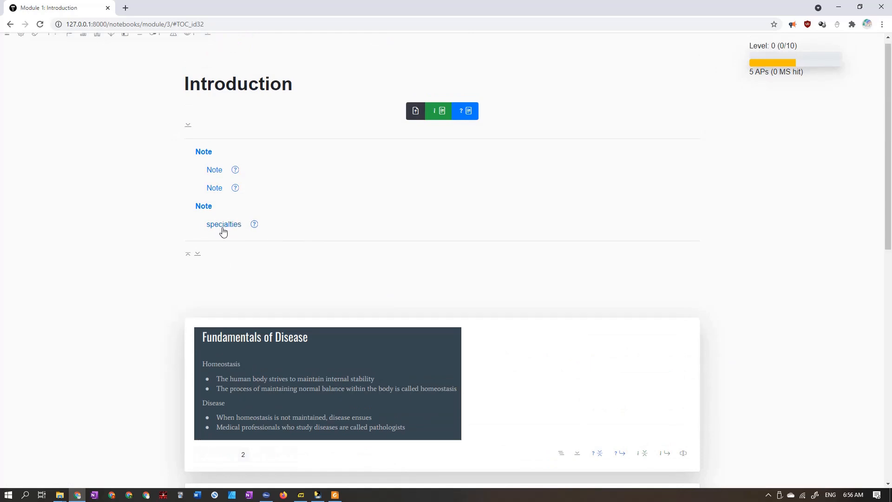
left_click(200, 210)
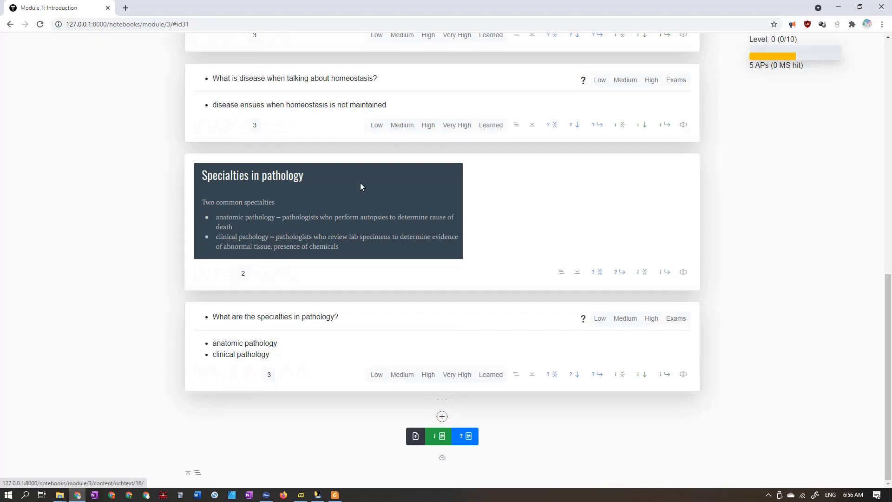
scroll(360, 182, "up", 10)
scroll(357, 184, "up", 1)
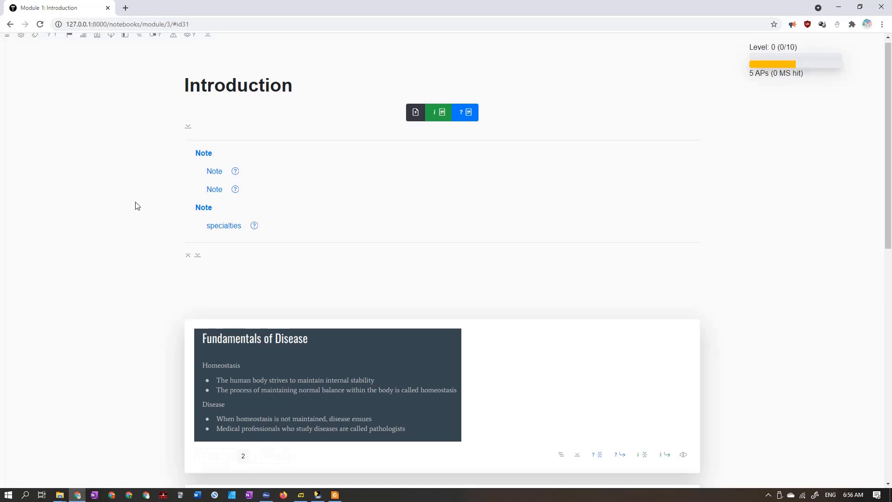
Show the topic's question cards in a list above the table of contents
scroll(254, 328, "down", 1)
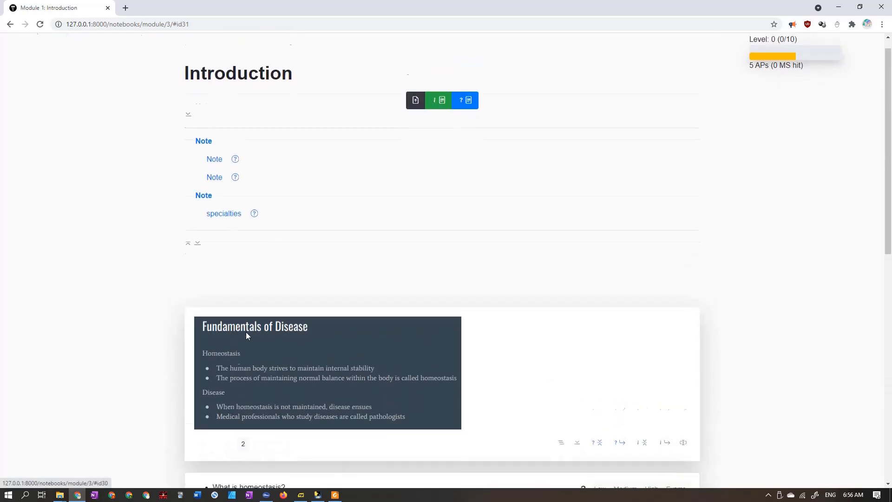
scroll(246, 332, "down", 5)
scroll(245, 329, "up", 6)
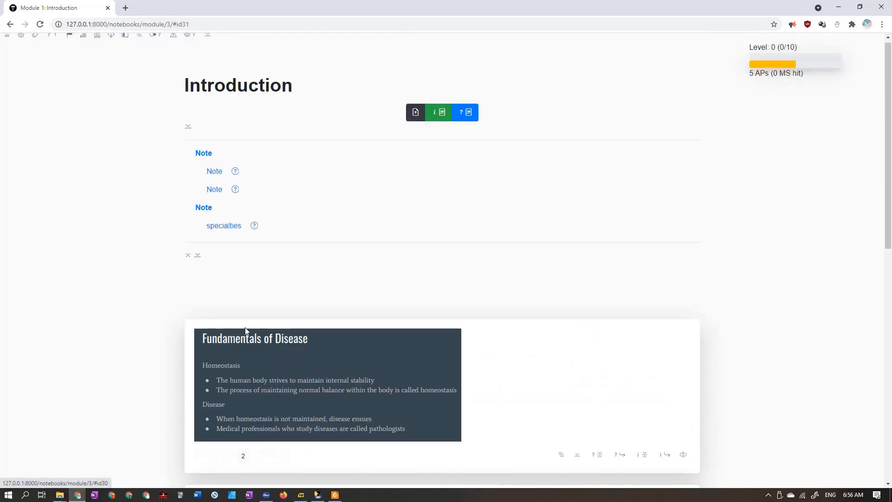
scroll(245, 330, "up", 1)
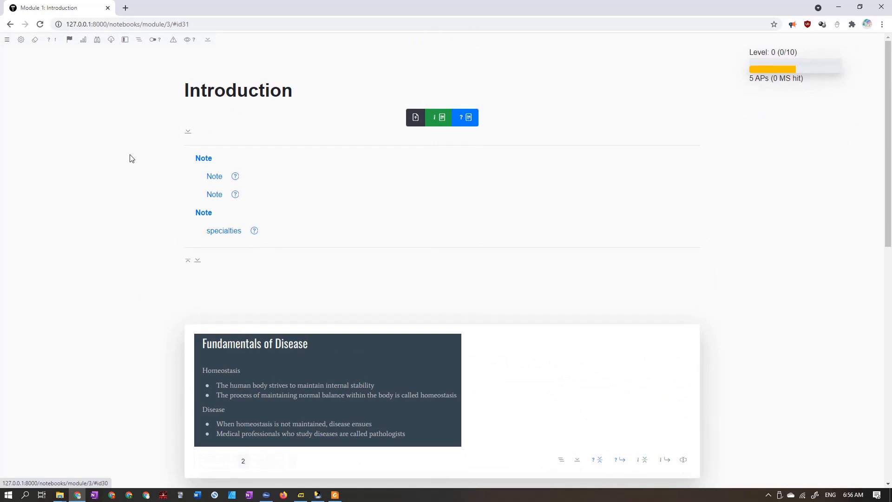
left_click(157, 44)
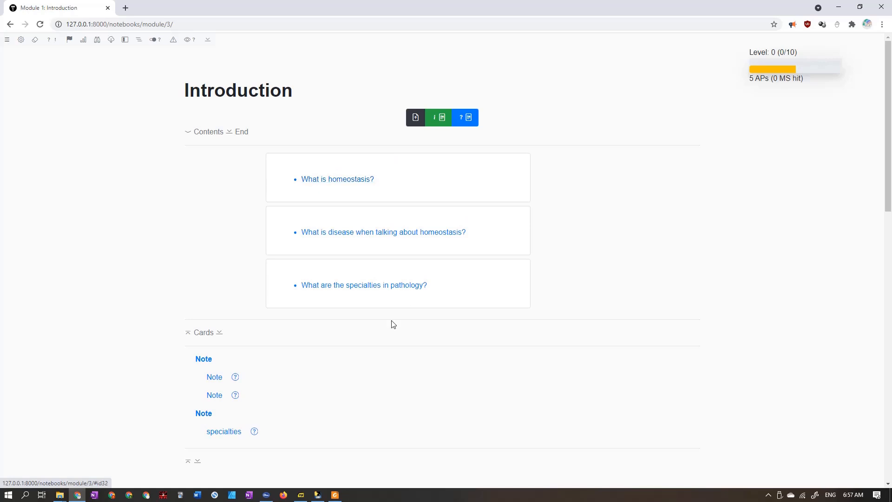
Follow the "What is homeostasis?" entry to its answer and related slide among the notes, and return to the question list
left_click(338, 180)
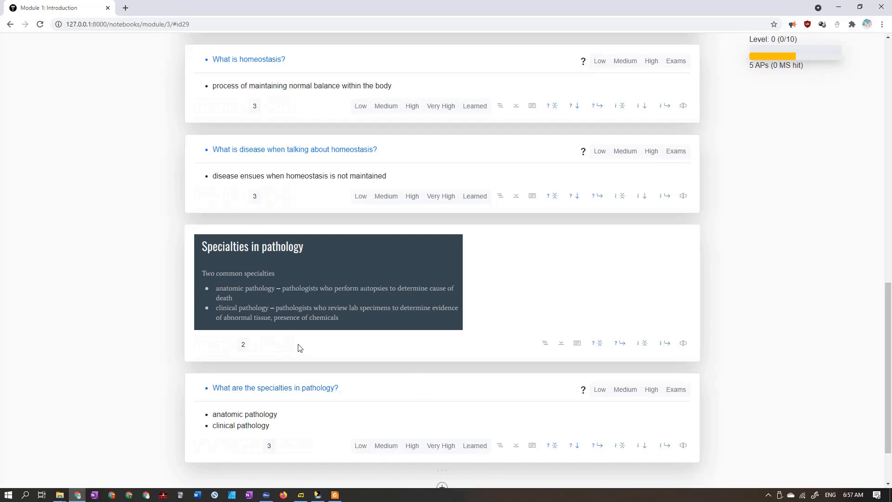
scroll(300, 348, "up", 2)
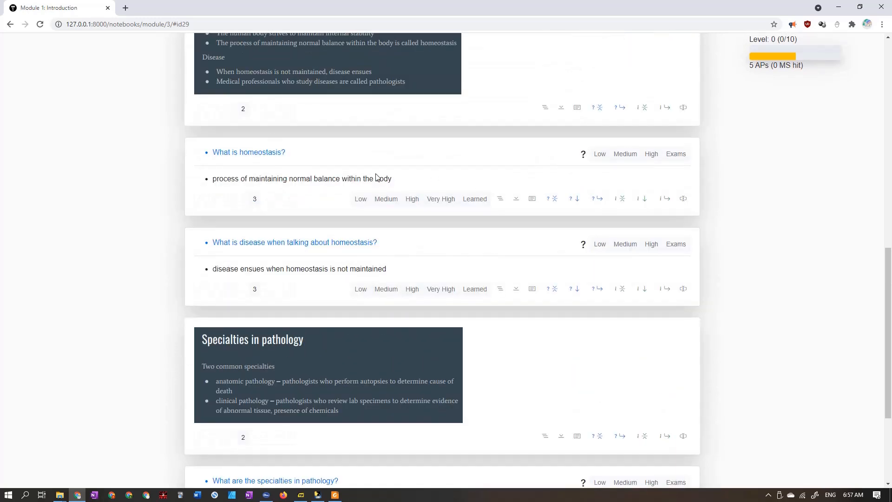
scroll(358, 296, "up", 2)
scroll(355, 302, "down", 2)
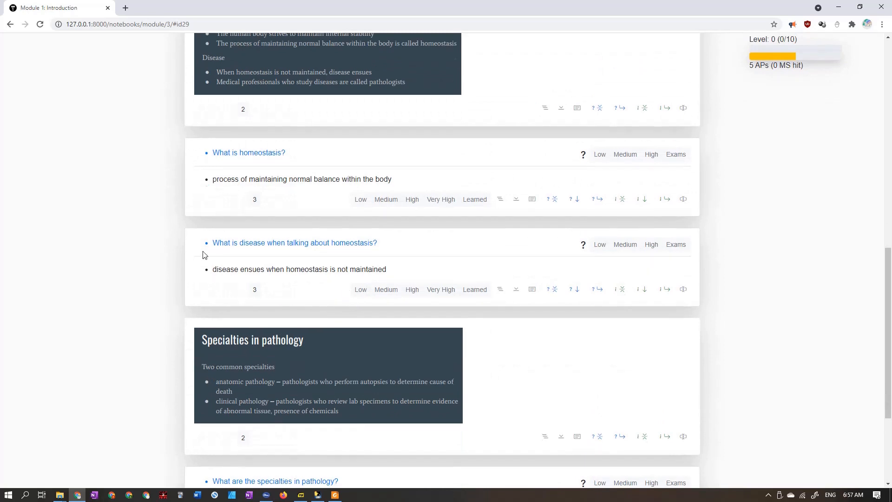
scroll(209, 251, "up", 3)
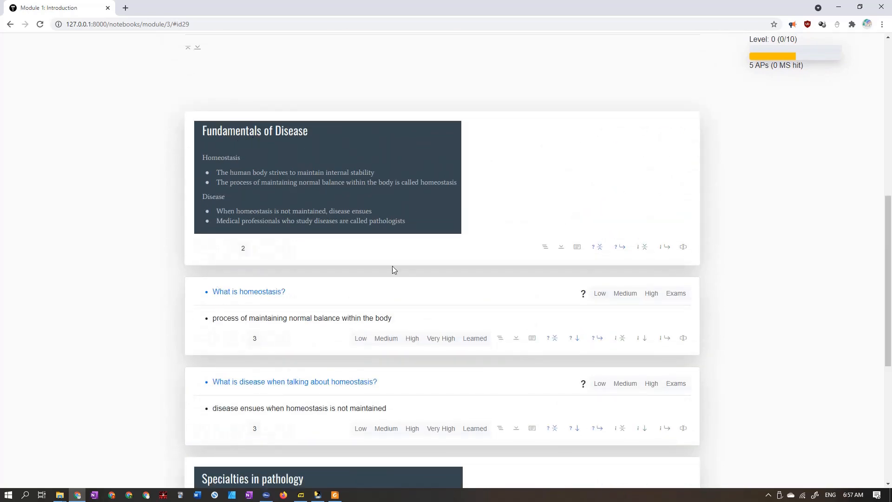
scroll(285, 308, "down", 2)
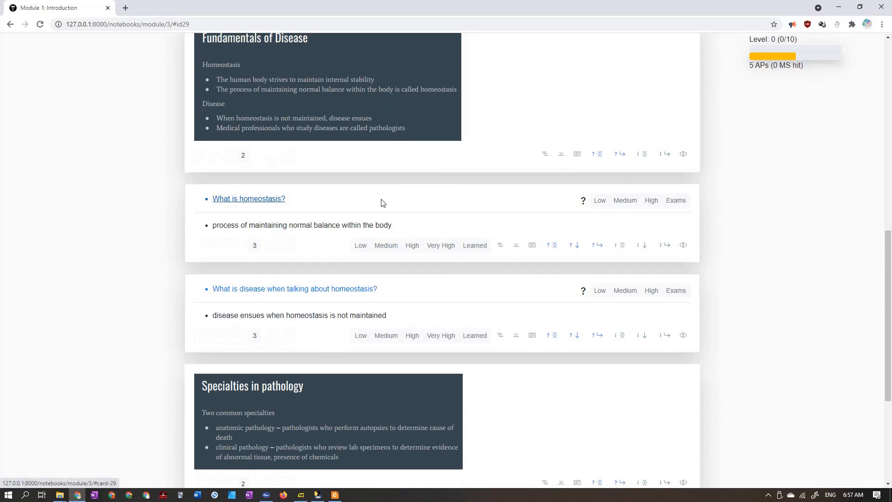
left_click(237, 199)
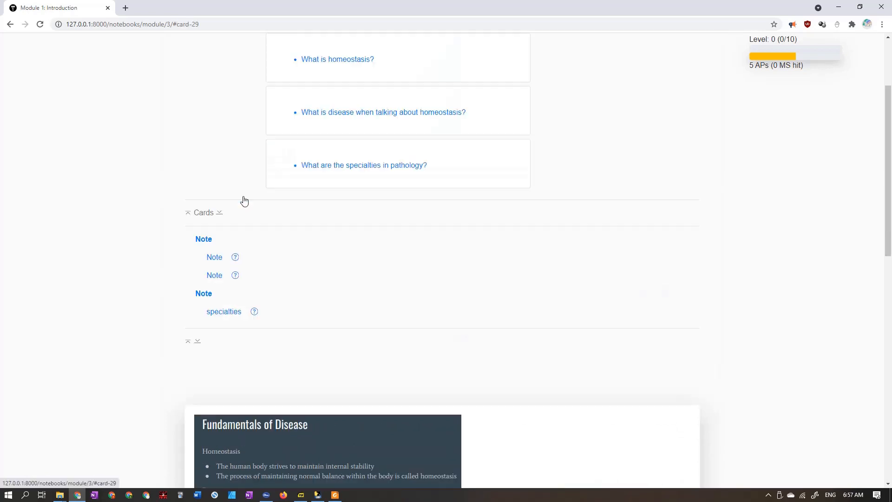
scroll(216, 194, "up", 3)
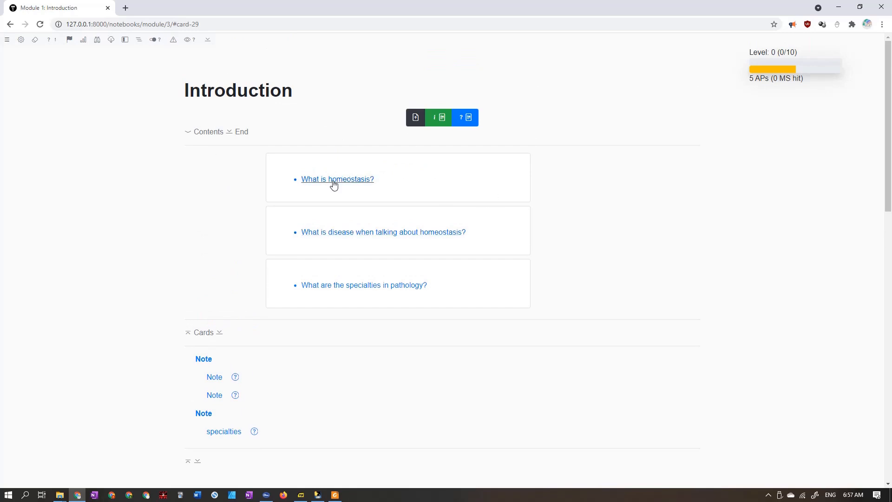
Check the answer to "What is homeostasis?", rate its confidence High, and view the confidence mark in the question list
left_click_drag(284, 176, 494, 198)
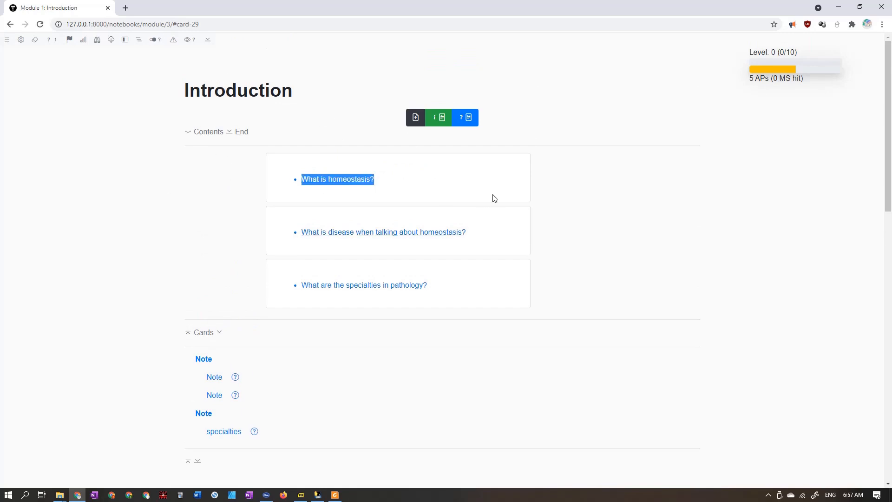
left_click(558, 199)
left_click(351, 181)
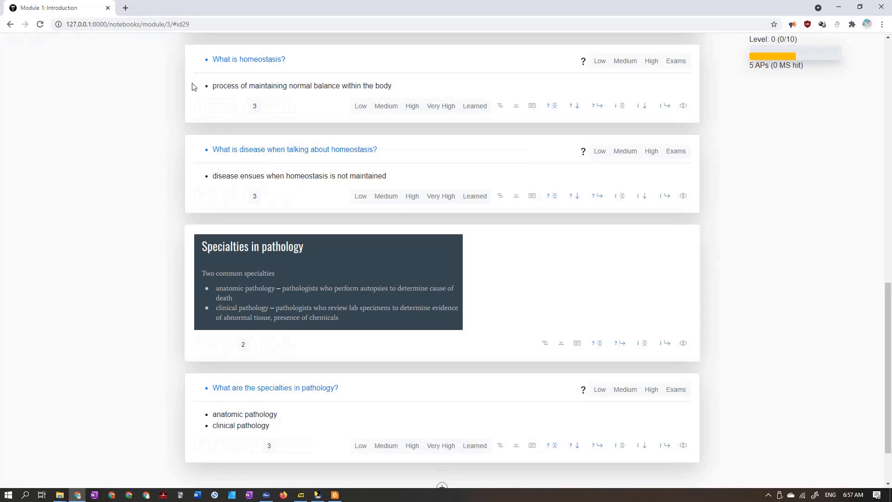
left_click_drag(193, 87, 420, 89)
scroll(402, 285, "up", 5)
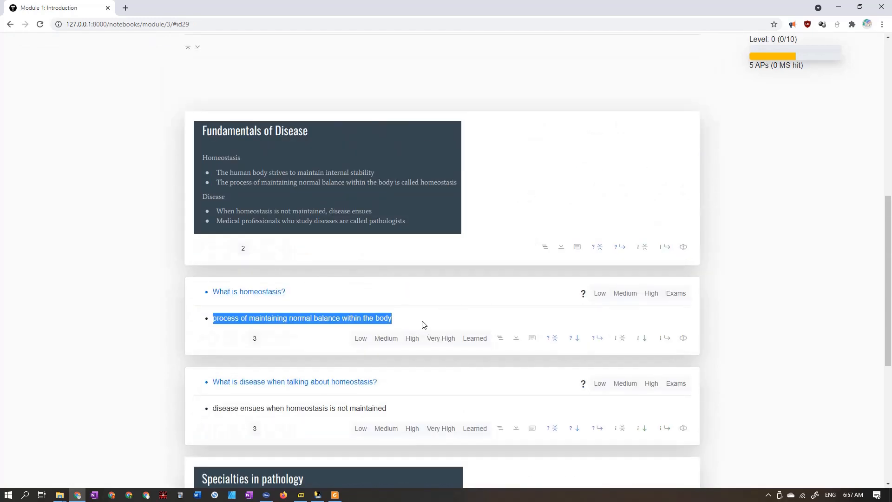
left_click(417, 322)
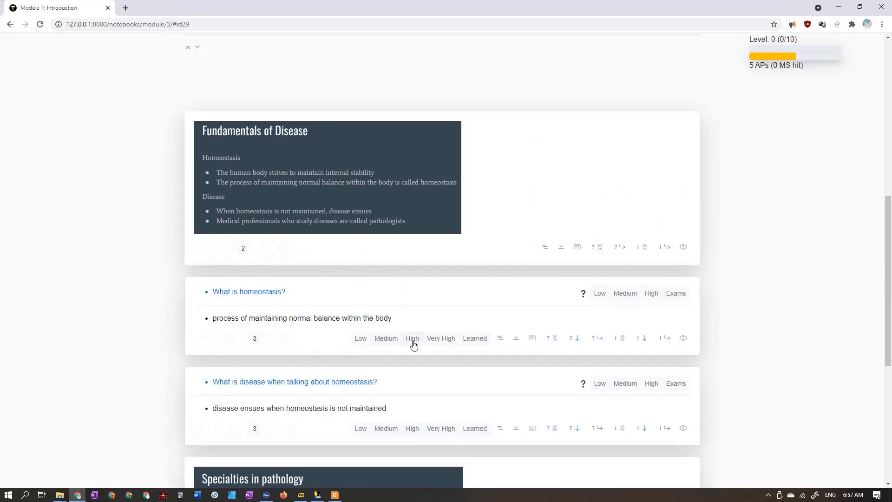
left_click(413, 340)
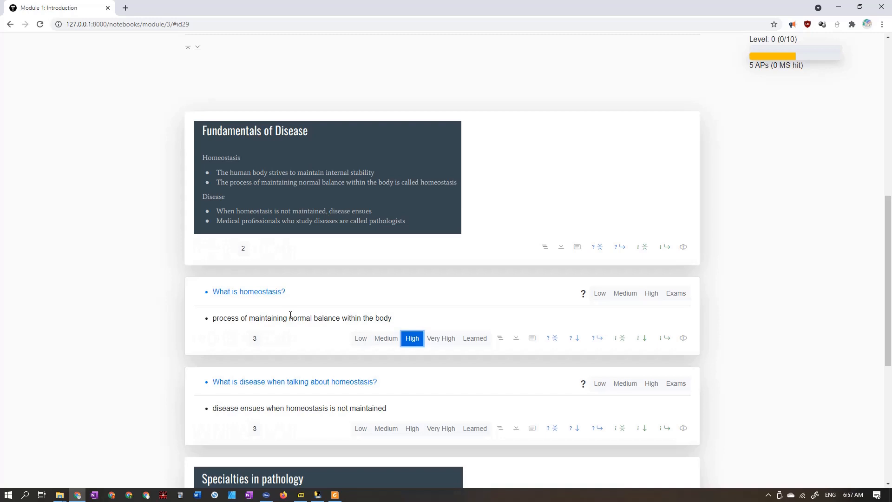
left_click(345, 316)
left_click(274, 294)
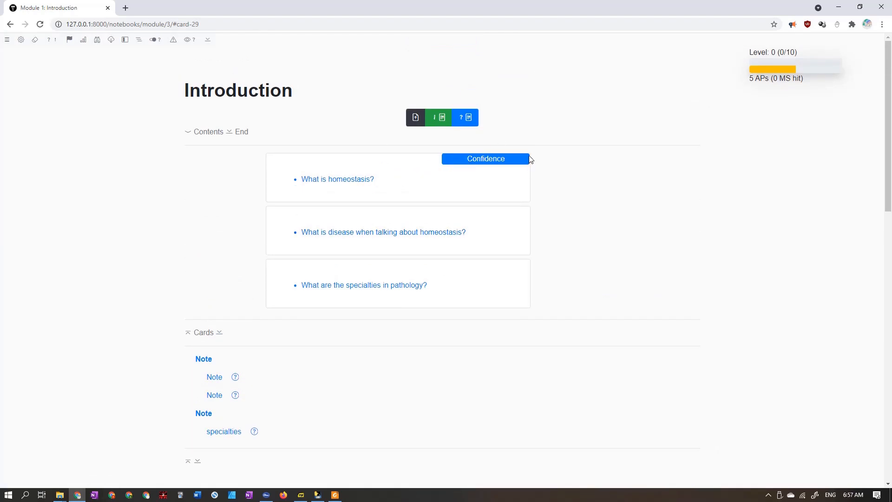
left_click(377, 183)
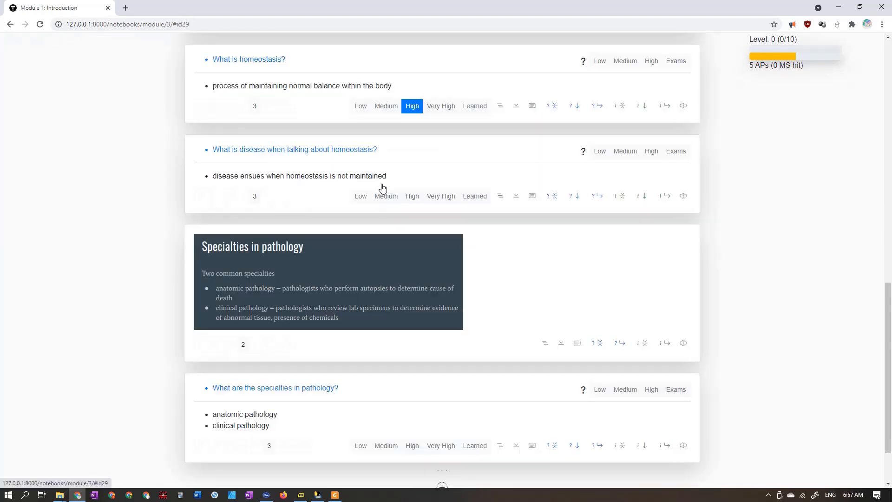
left_click(243, 60)
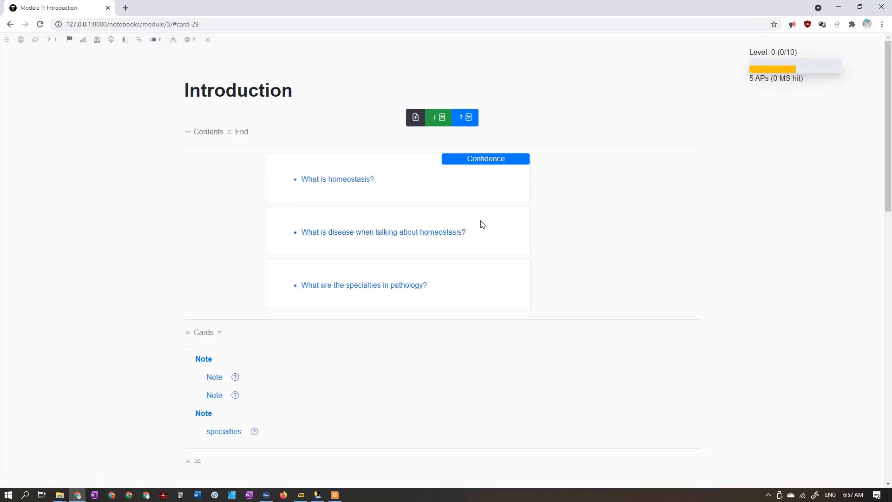
Open "What is disease when talking about homeostasis?" from the list, rate its confidence Low, and return to the list
left_click(408, 233)
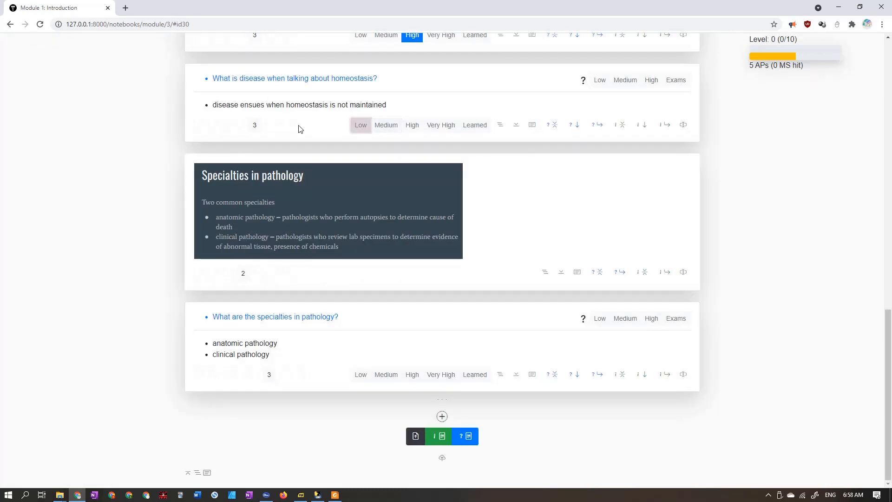
left_click(304, 79)
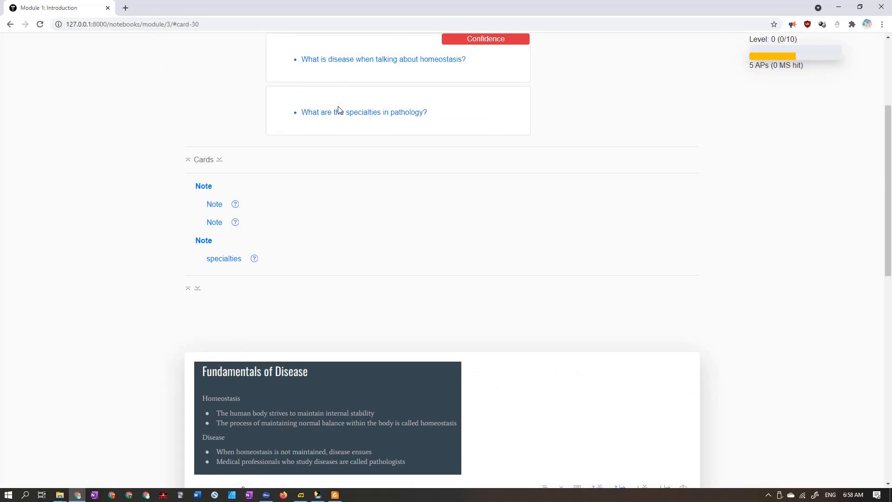
scroll(368, 111, "up", 4)
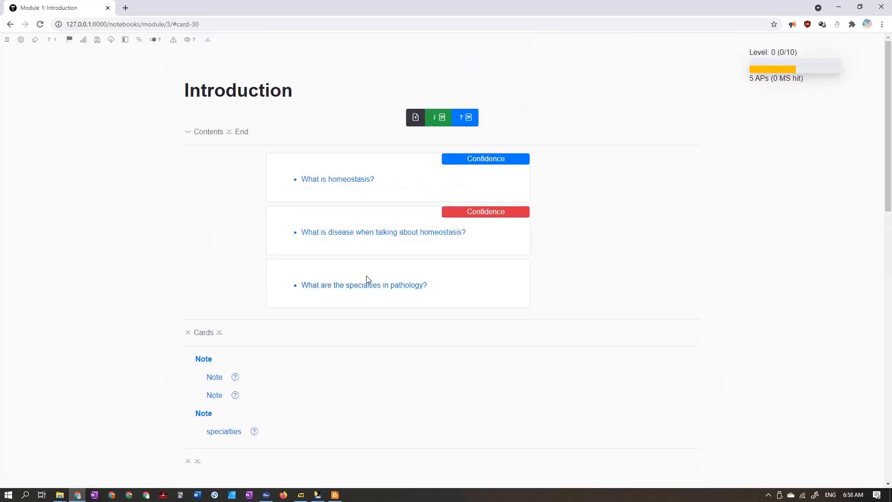
Check the answer to "What are the specialties in pathology?", mark its confidence as Learned, and return to the question list
left_click_drag(264, 279, 231, 278)
left_click(501, 279)
left_click(231, 278)
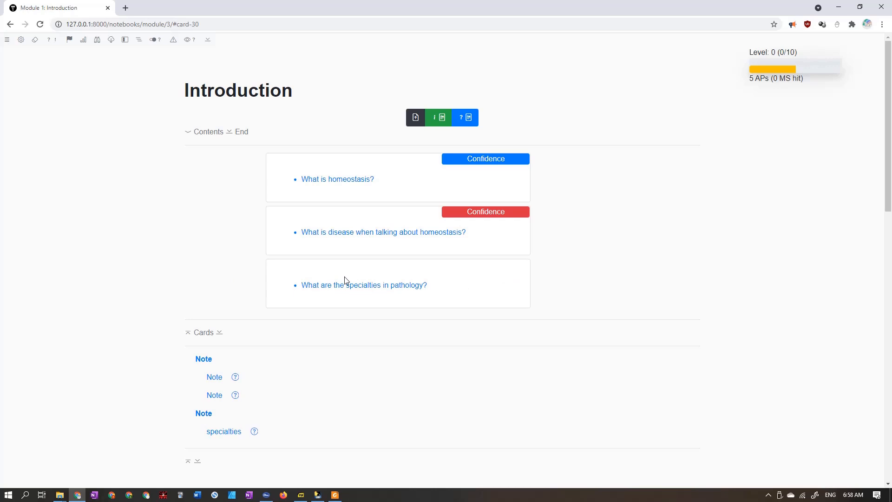
left_click(376, 287)
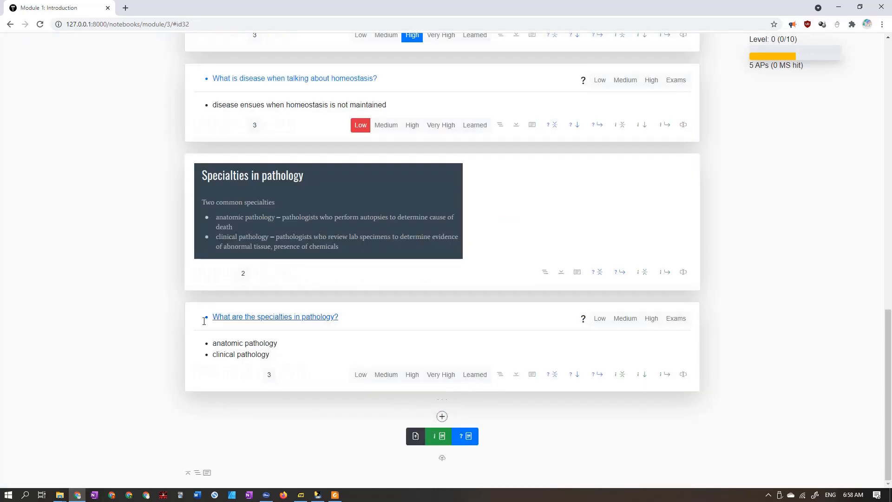
left_click_drag(280, 355, 181, 342)
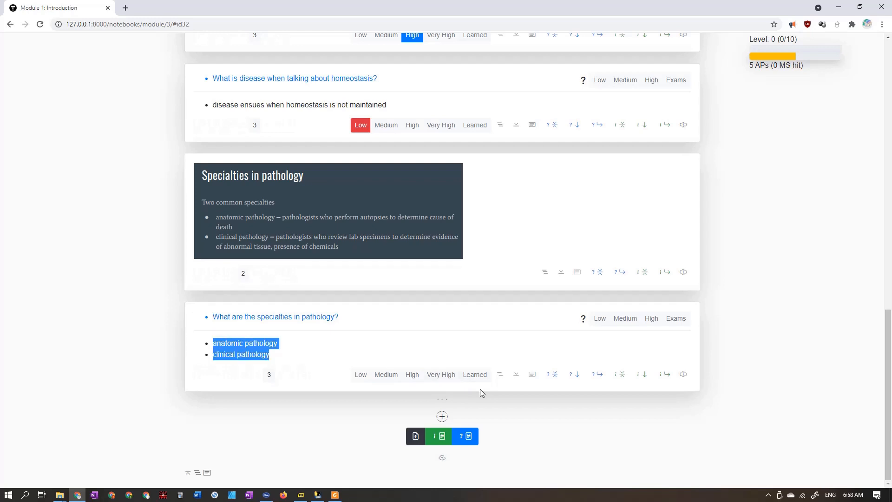
left_click(476, 376)
left_click(184, 349)
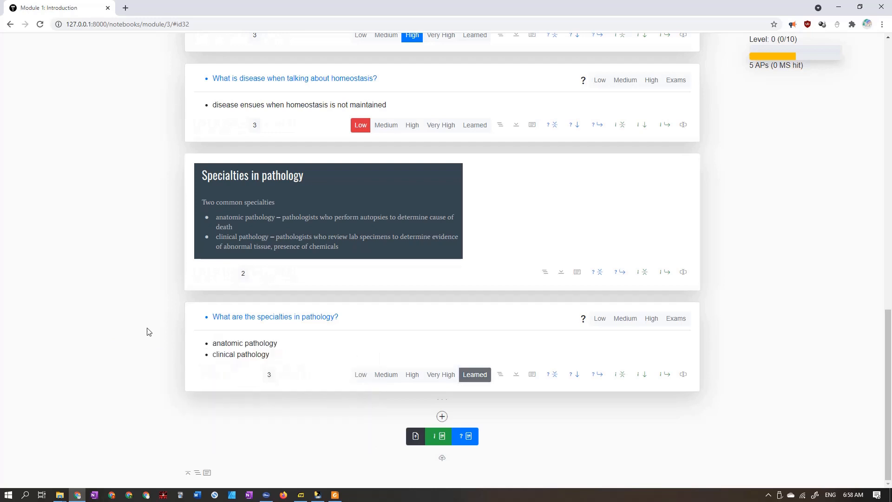
left_click(331, 318)
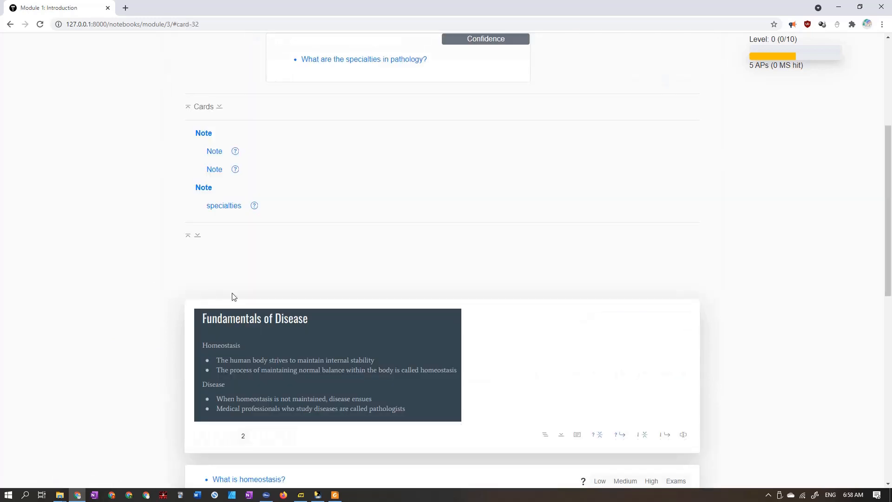
scroll(234, 297, "up", 5)
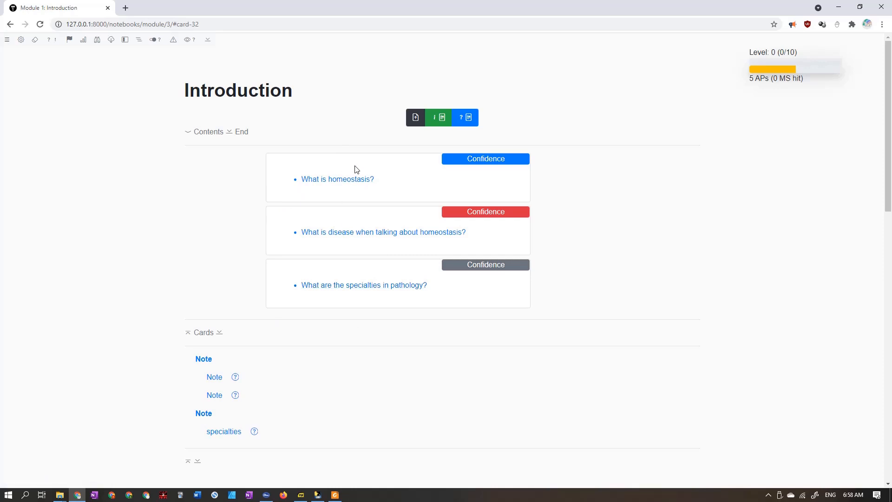
Open "What is homeostasis?" from the list and mark the question itself as Exams
left_click(308, 179)
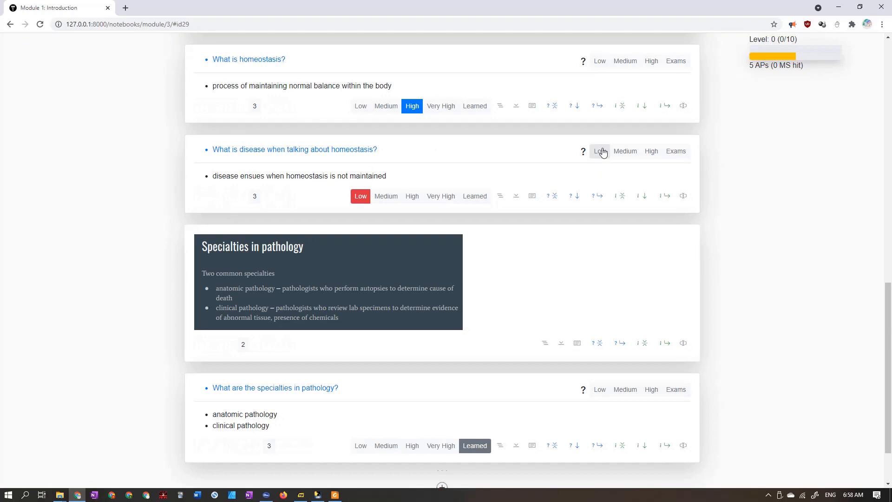
scroll(534, 260, "up", 1)
scroll(534, 261, "up", 2)
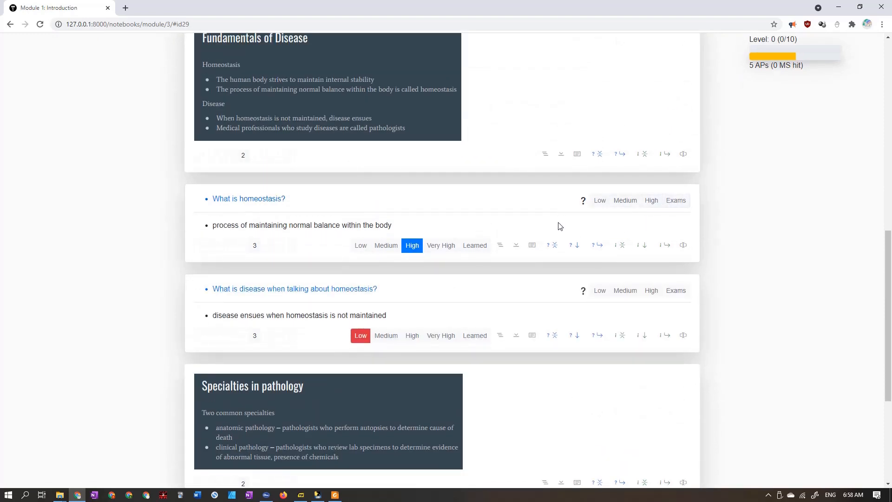
left_click(676, 200)
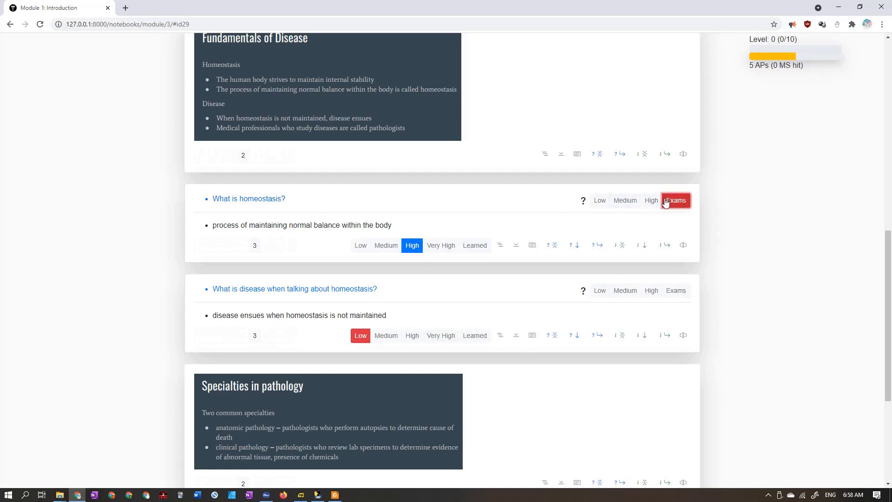
Rate the question "What is disease when talking about homeostasis?" itself as High and also mark it as Exams
left_click_drag(213, 288, 442, 302)
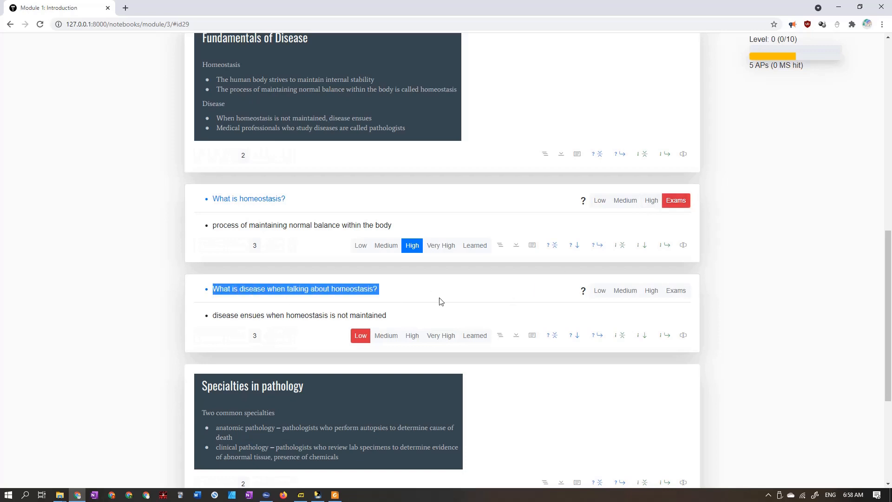
triple_click(340, 314)
left_click(338, 313)
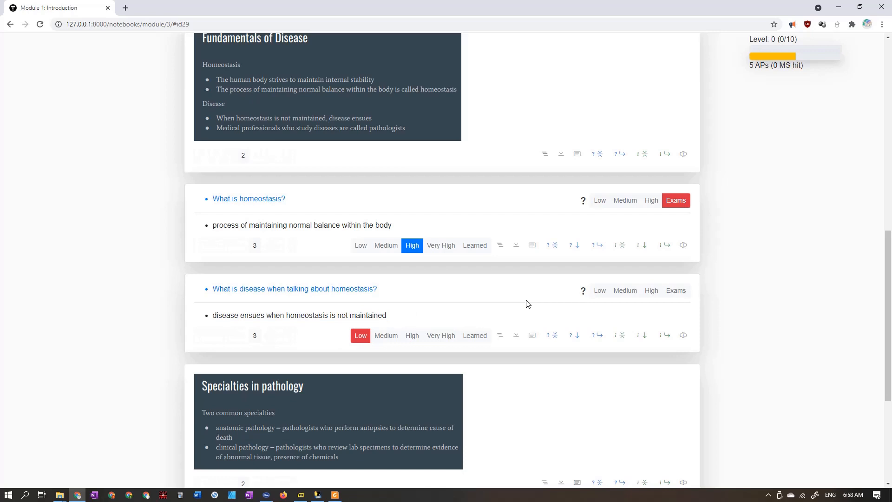
left_click(651, 291)
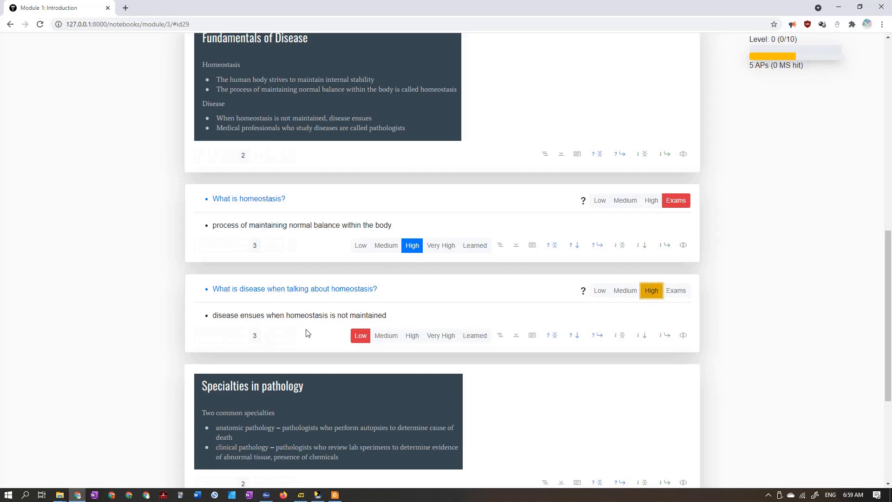
scroll(478, 356, "down", 4)
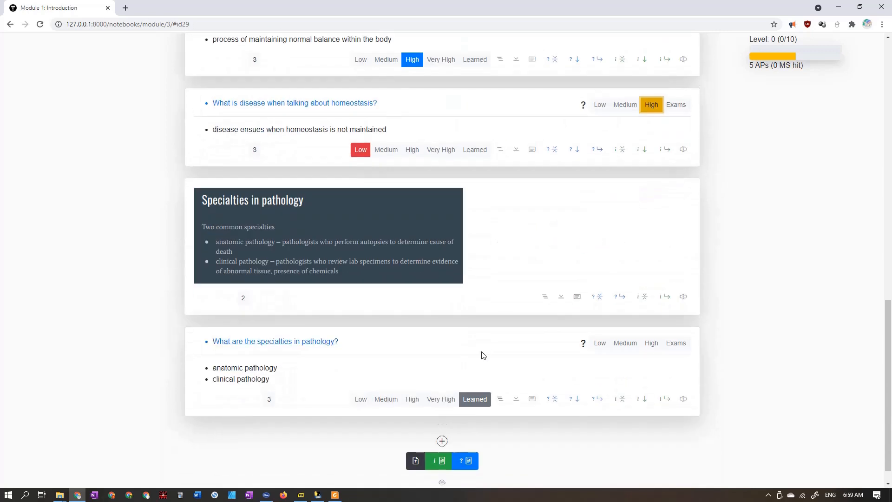
scroll(480, 354, "up", 3)
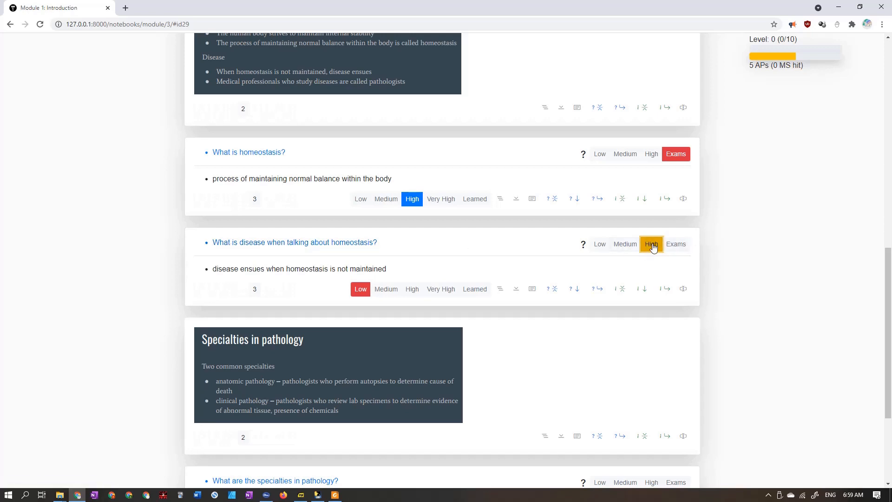
left_click(670, 253)
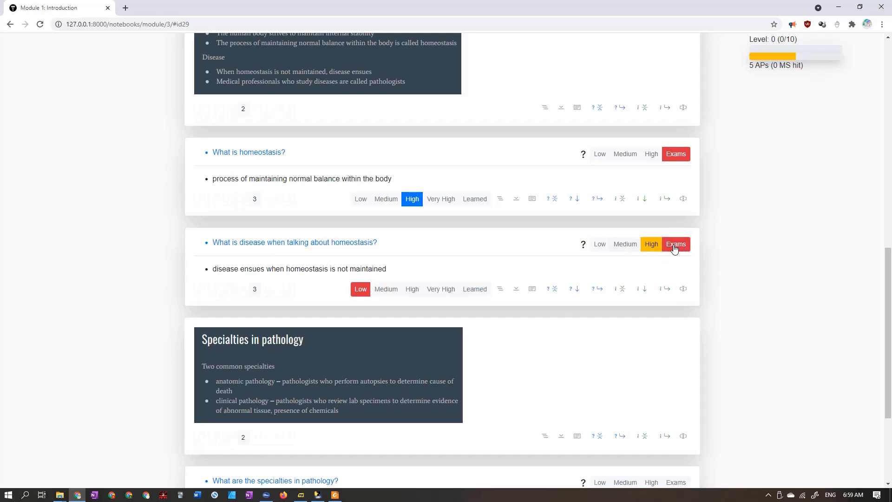
Rate the question "What are the specialties in pathology?" itself as Low, keeping its confidence rating separate
scroll(463, 250, "down", 4)
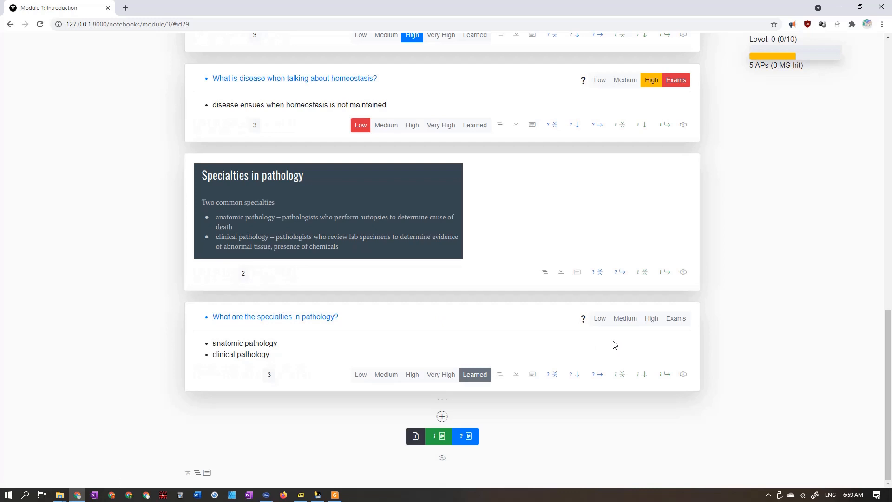
left_click(599, 318)
scroll(618, 358, "up", 1)
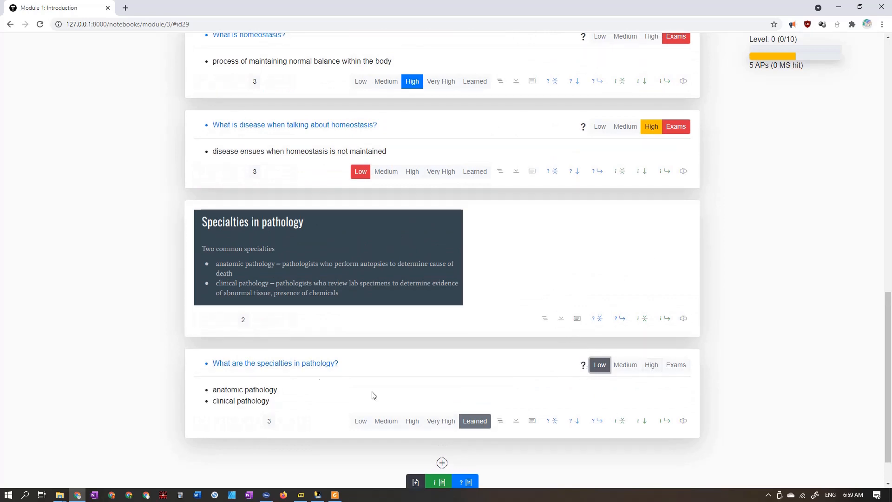
Return to the topic overview, hide the plain question list, and turn on showing exam questions first
left_click(314, 364)
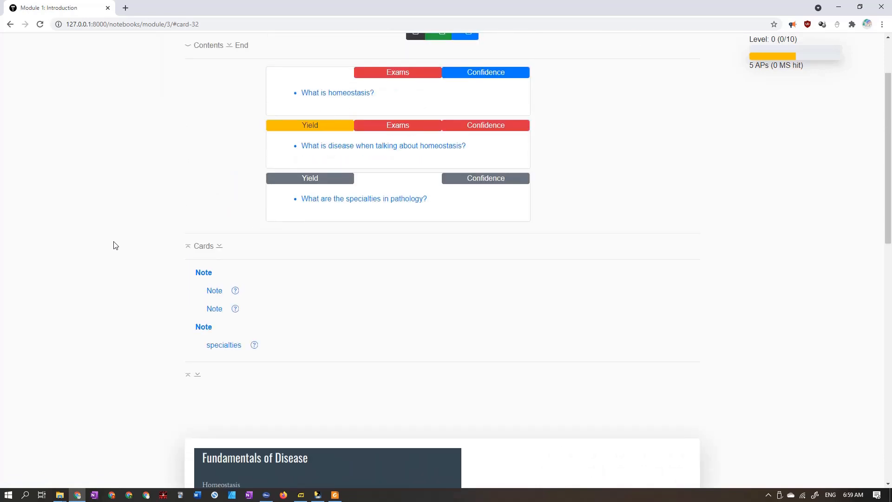
scroll(115, 245, "up", 2)
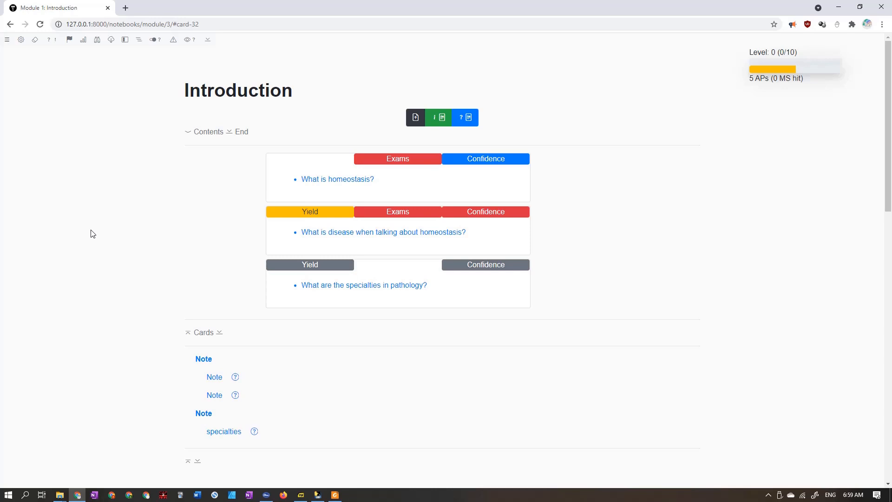
left_click(154, 39)
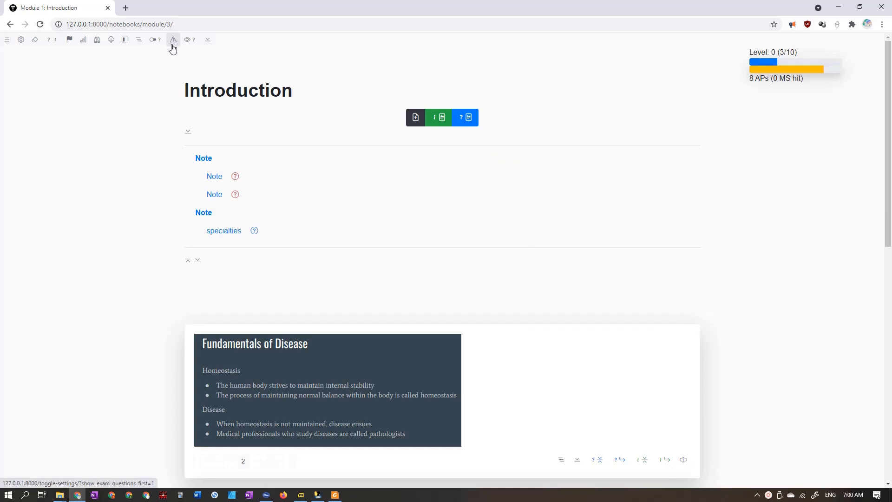
left_click(172, 47)
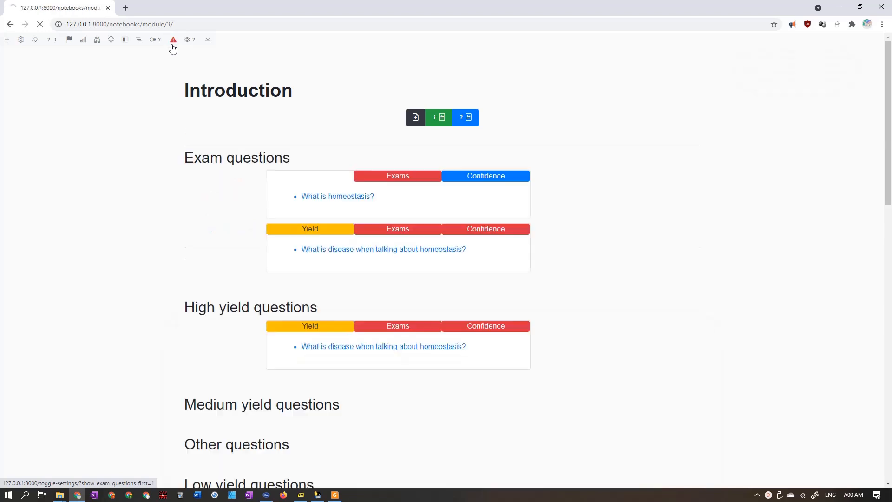
Examine the question groups in order: Exam, High yield, Medium yield, Other and Low yield questions
left_click_drag(183, 158, 296, 159)
scroll(418, 288, "down", 1)
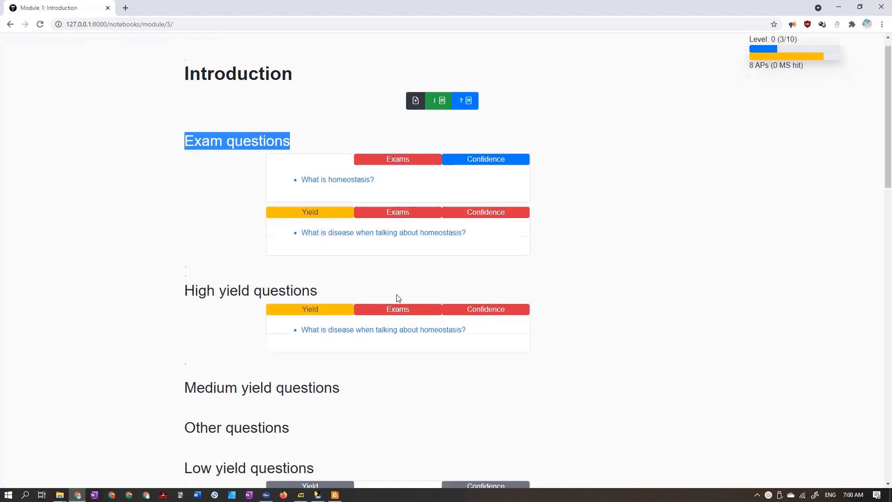
left_click_drag(159, 261, 352, 265)
left_click(352, 267)
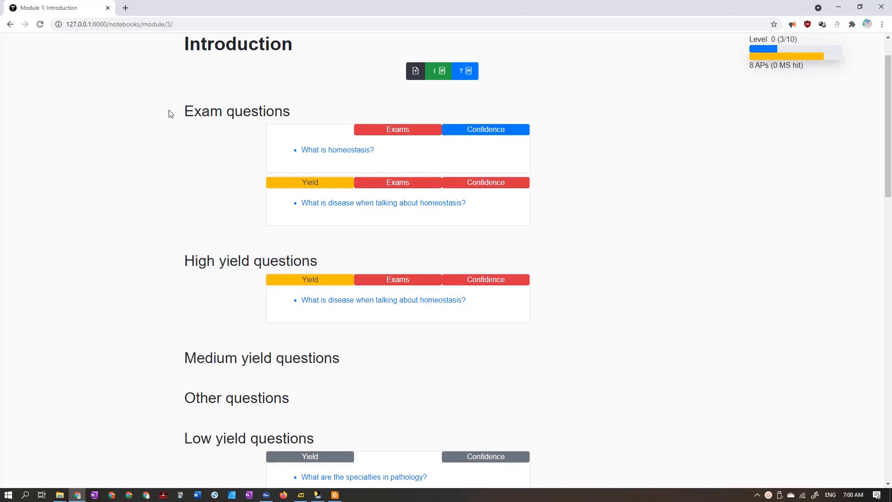
left_click_drag(170, 113, 321, 114)
left_click(324, 114)
right_click(323, 114)
left_click(191, 249)
left_click_drag(185, 259, 322, 259)
left_click(320, 257)
scroll(307, 251, "down", 2)
left_click_drag(168, 265, 393, 272)
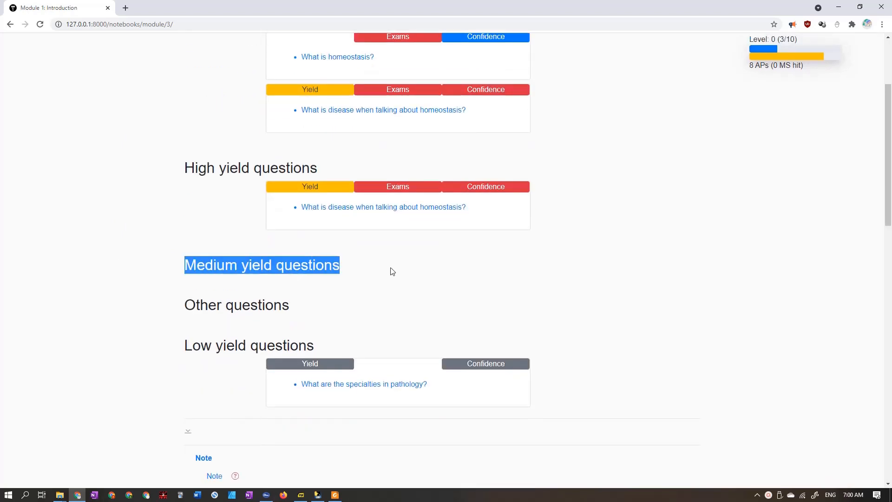
left_click(393, 272)
left_click_drag(164, 309, 367, 305)
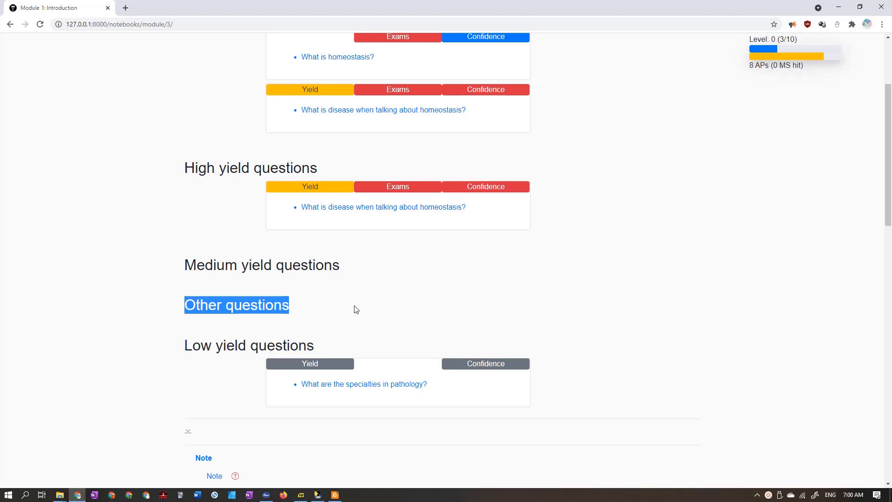
left_click_drag(174, 343, 348, 343)
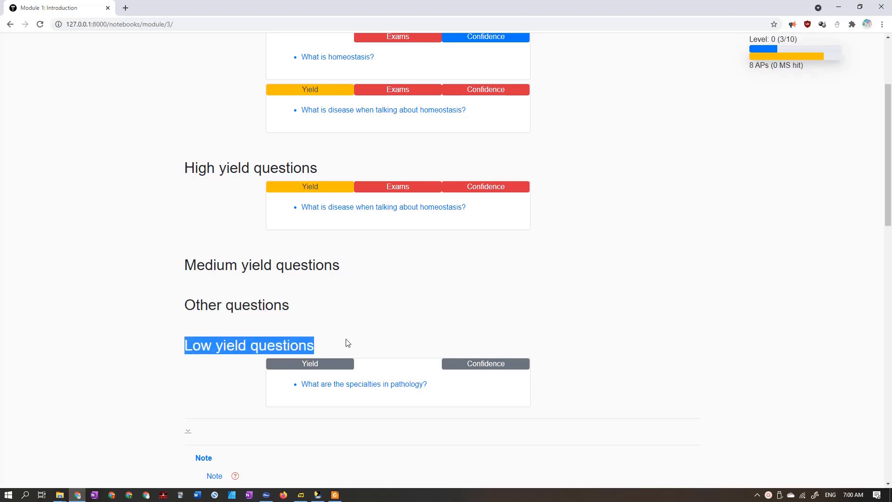
left_click(168, 259)
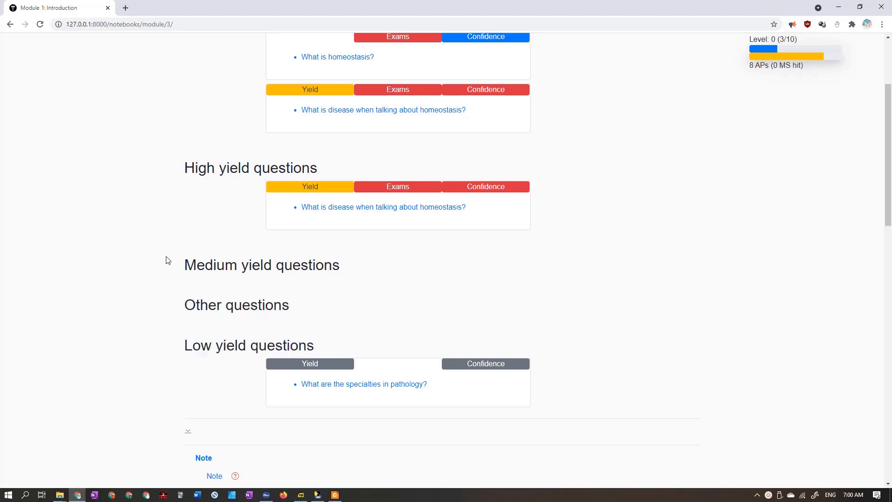
Try rating the question "What is disease when talking about homeostasis?" as Medium and restore its High rating
left_click(371, 213)
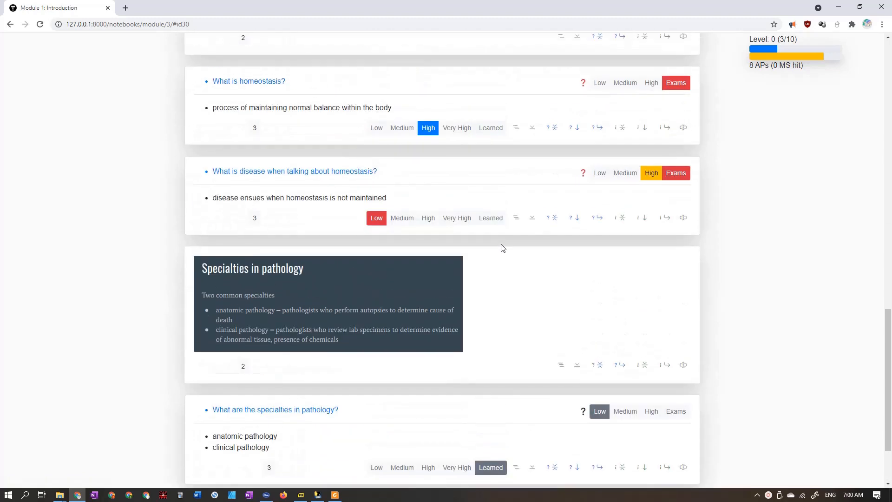
left_click(627, 175)
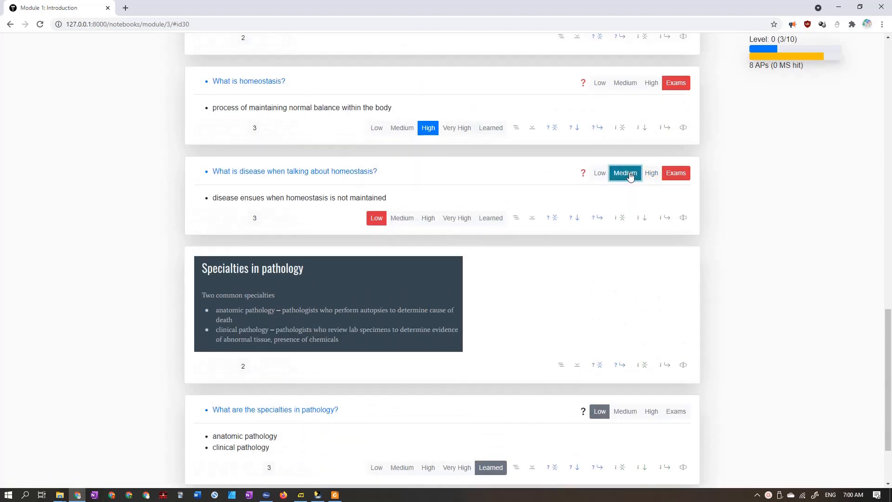
left_click(372, 176)
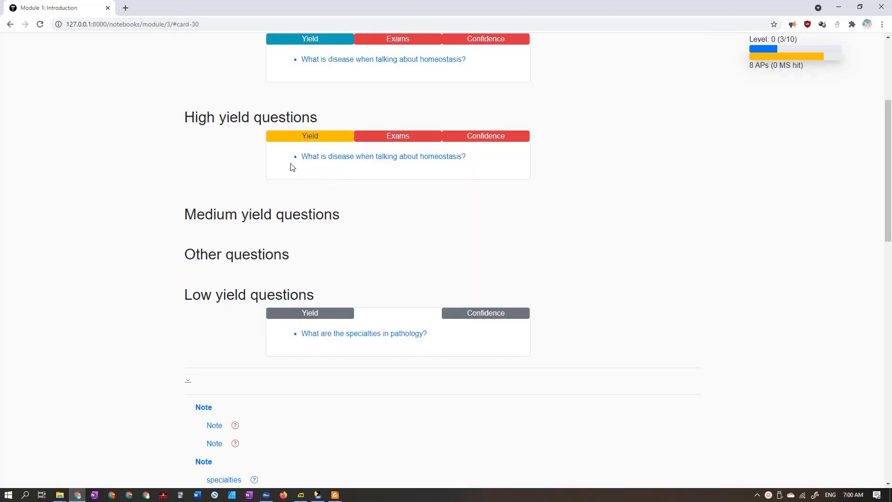
left_click(344, 161)
left_click(651, 80)
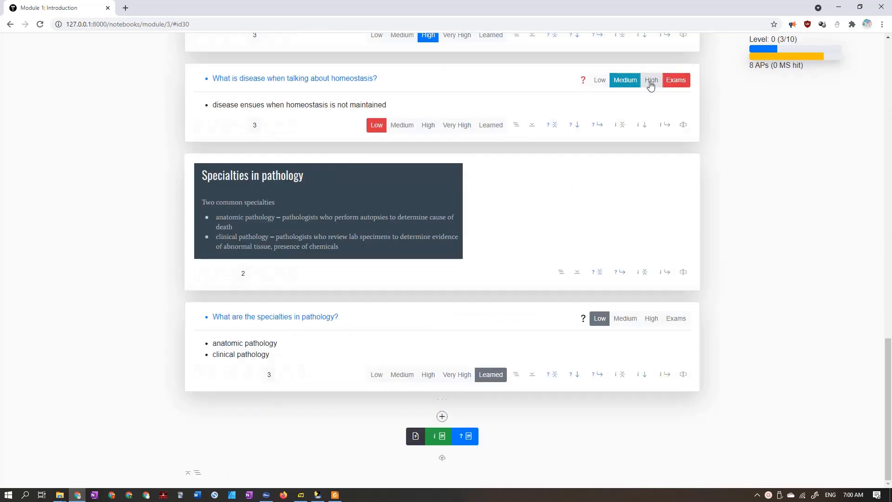
Rate the question "What are the specialties in pathology?" as Medium and reload the overview to check its group
scroll(505, 281, "up", 2)
left_click(626, 411)
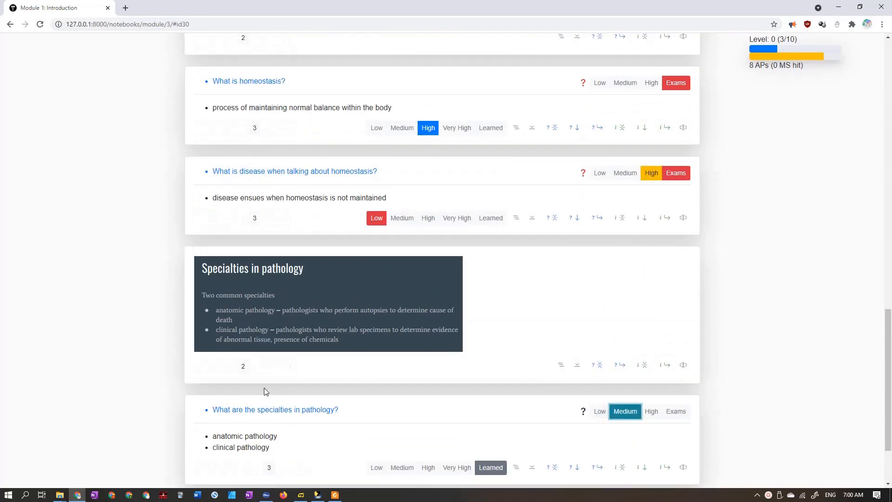
left_click(269, 412)
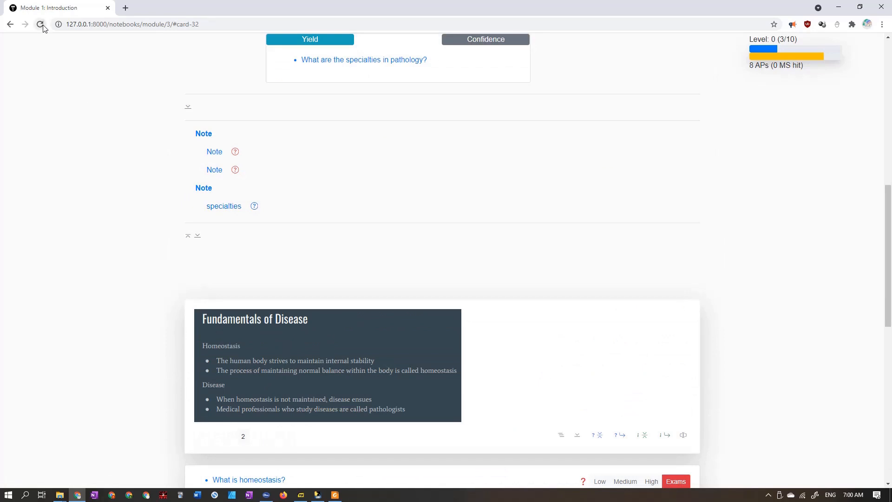
left_click(40, 25)
scroll(269, 327, "up", 5)
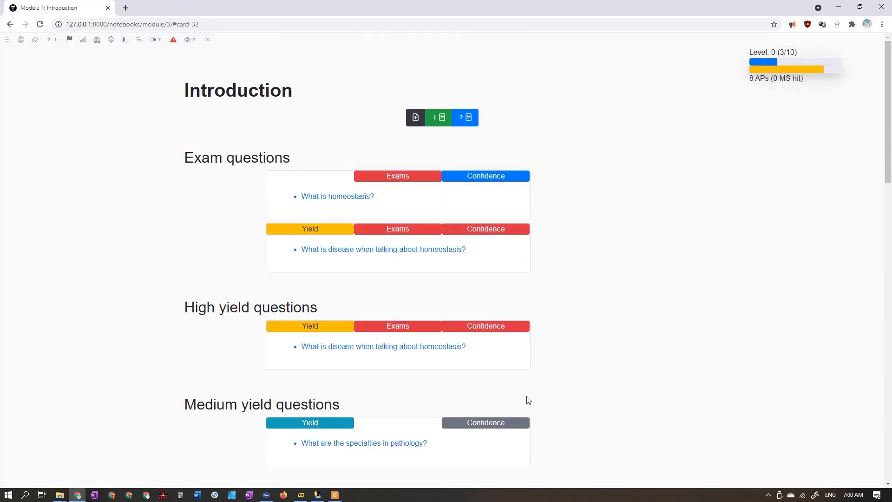
scroll(525, 398, "down", 2)
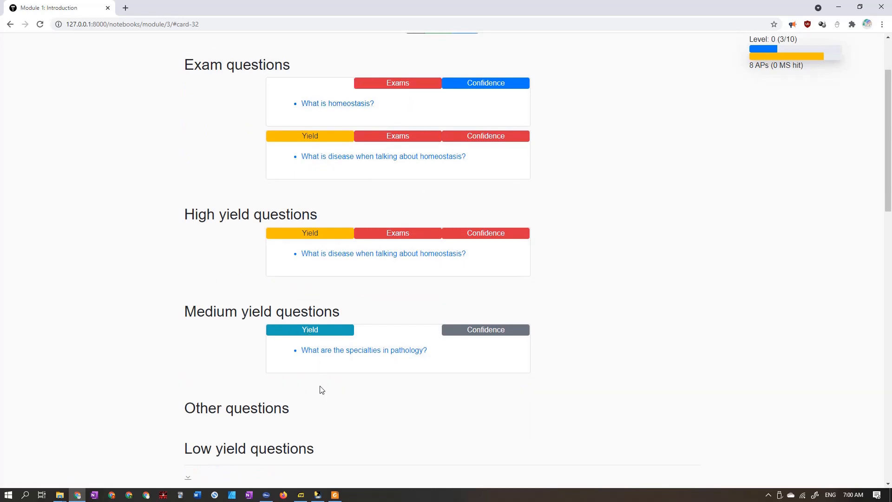
scroll(251, 467, "up", 1)
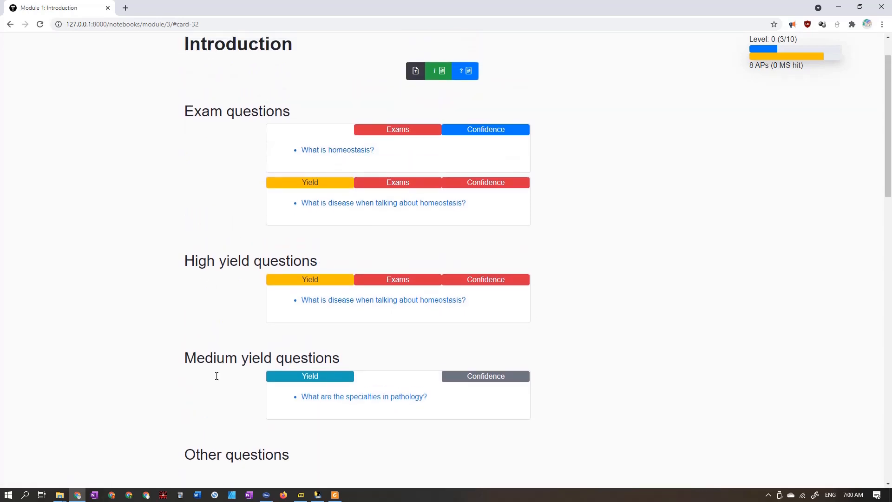
Clear the yield rating of the question "What are the specialties in pathology?" and reload the grouped overview
left_click(379, 397)
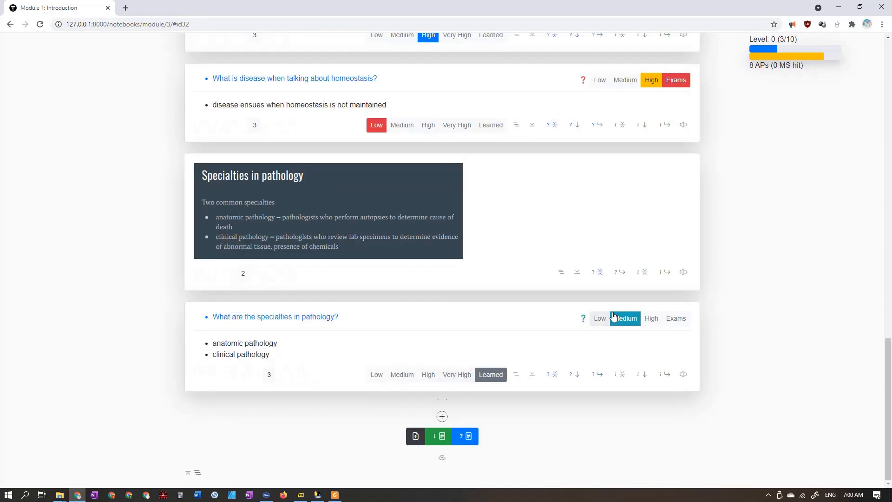
left_click(234, 318)
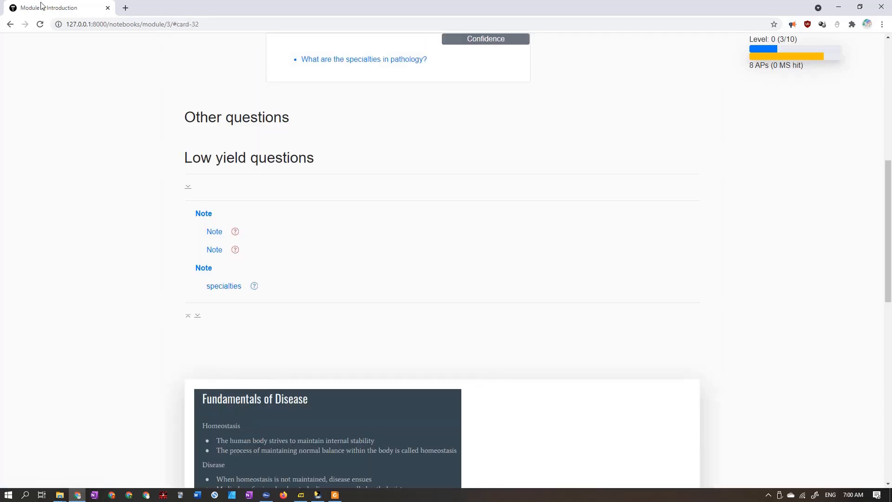
left_click(40, 24)
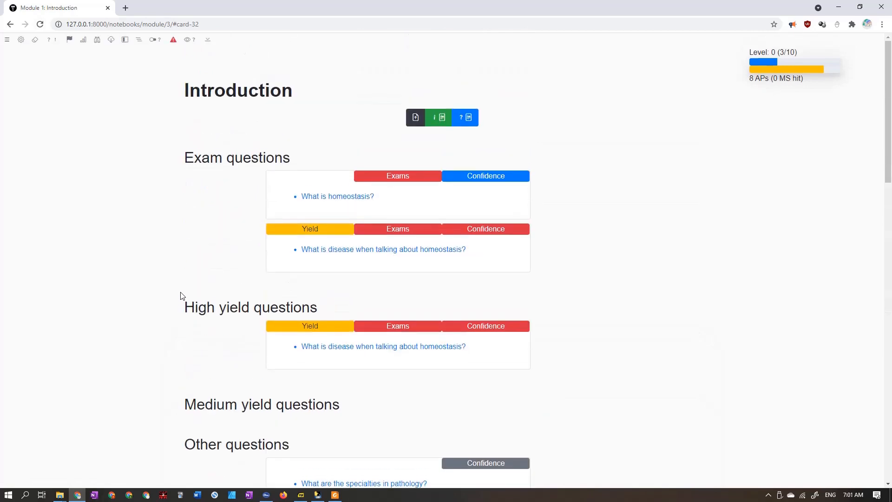
Examine the regrouped overview, checking the Medium yield and Other groups for the question without a yield rating
scroll(168, 335, "down", 2)
left_click_drag(184, 352, 293, 356)
left_click(183, 328)
scroll(182, 328, "up", 2)
scroll(182, 328, "down", 2)
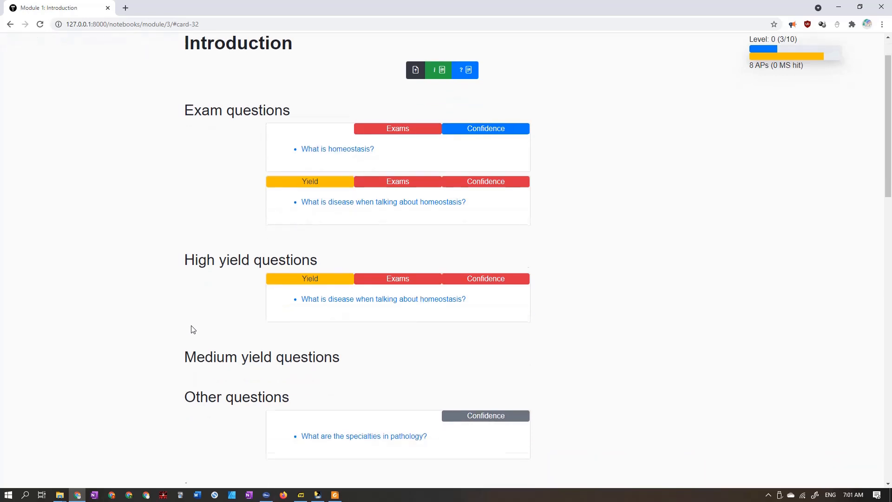
left_click_drag(182, 361, 566, 404)
left_click(597, 408)
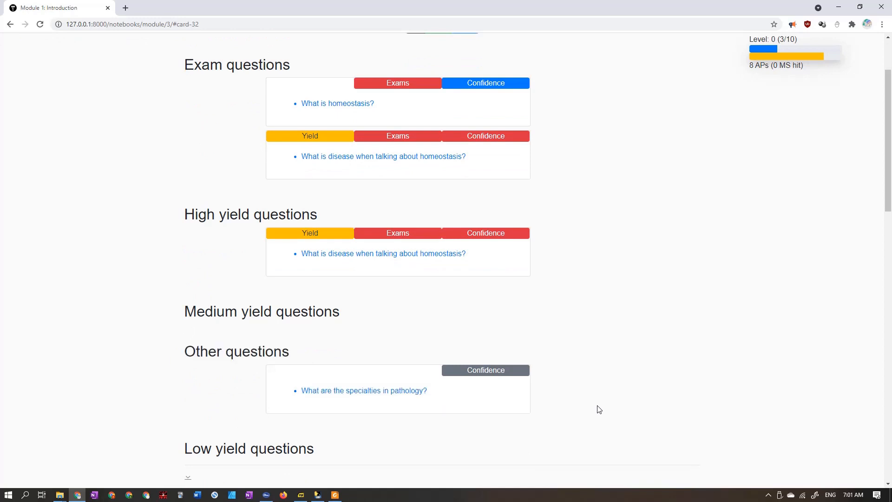
scroll(600, 409, "down", 2)
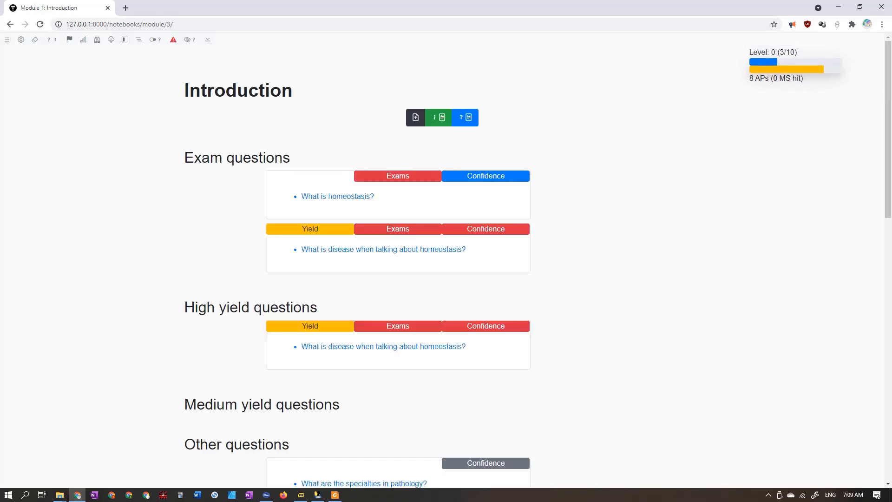